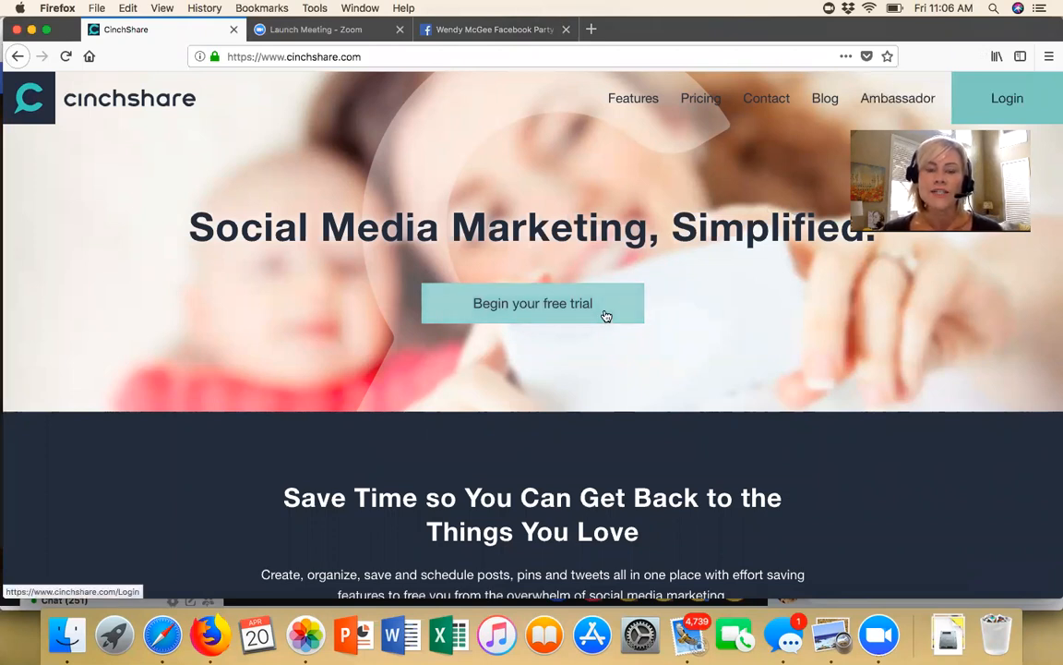
- Log in to CinchShare and return to the post scheduler after viewing the Contact Support page
{"action": "left_click", "coordinate": [986, 95]}
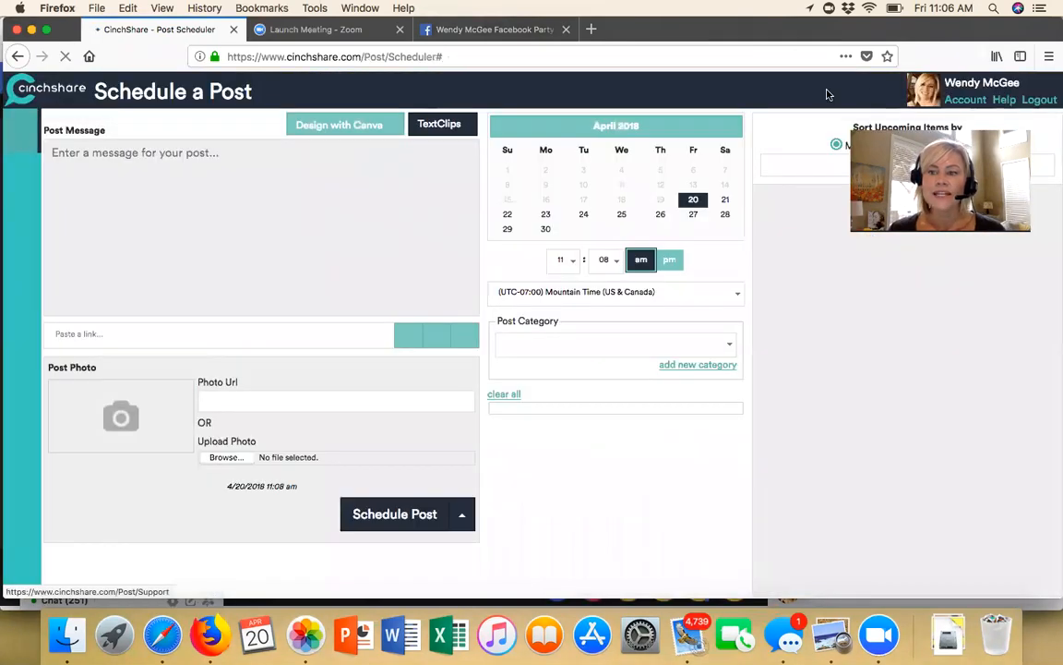
{"action": "left_click", "coordinate": [827, 95]}
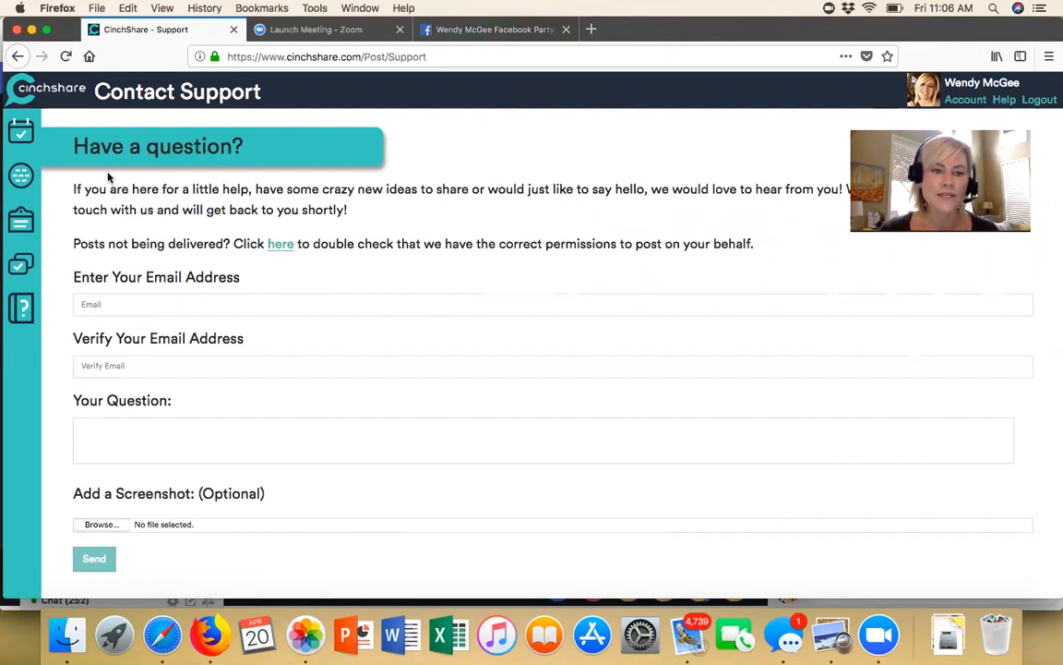
{"action": "left_click", "coordinate": [26, 137]}
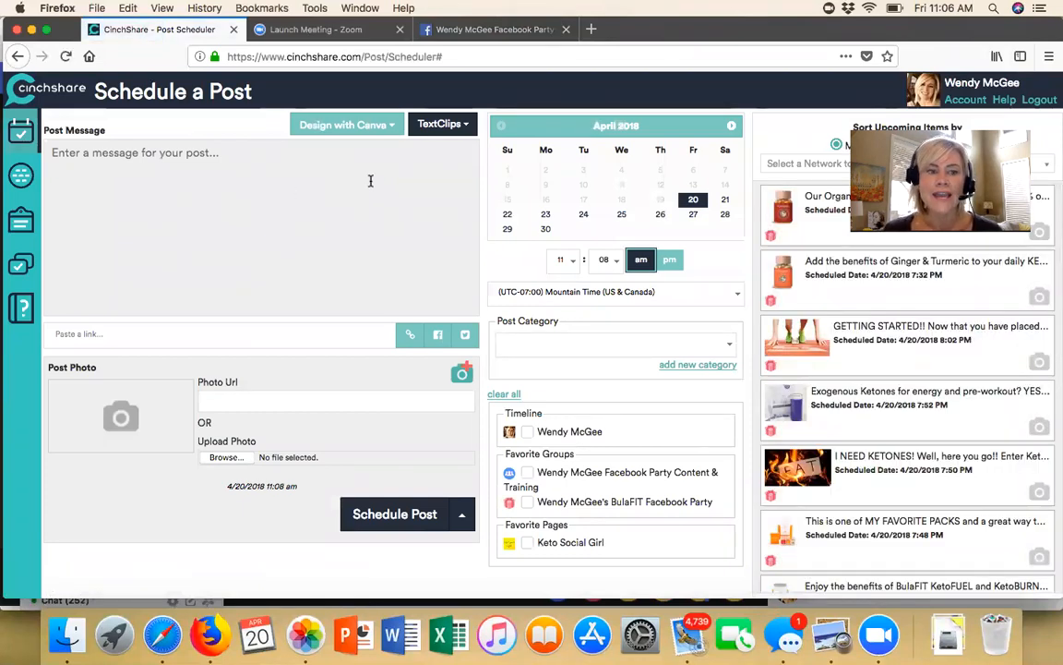
- Review the connected Facebook groups, pages and their favorite marks in My Networks, refresh them, and return to the post scheduler
{"action": "left_click", "coordinate": [21, 175]}
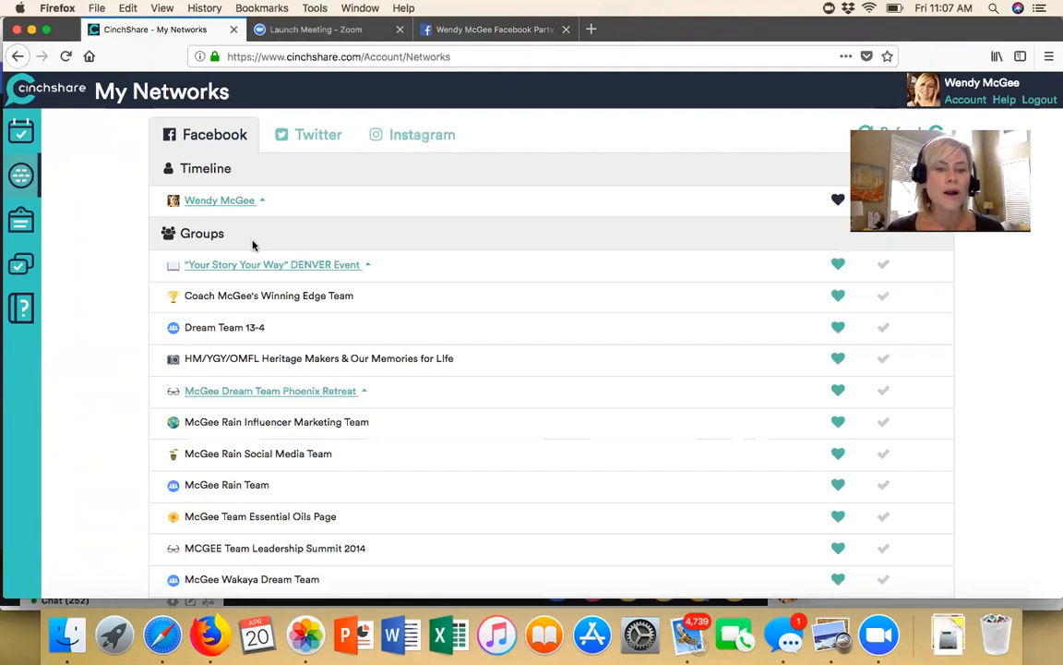
{"action": "scroll", "coordinate": [253, 245], "scroll_direction": "down", "scroll_amount": 10}
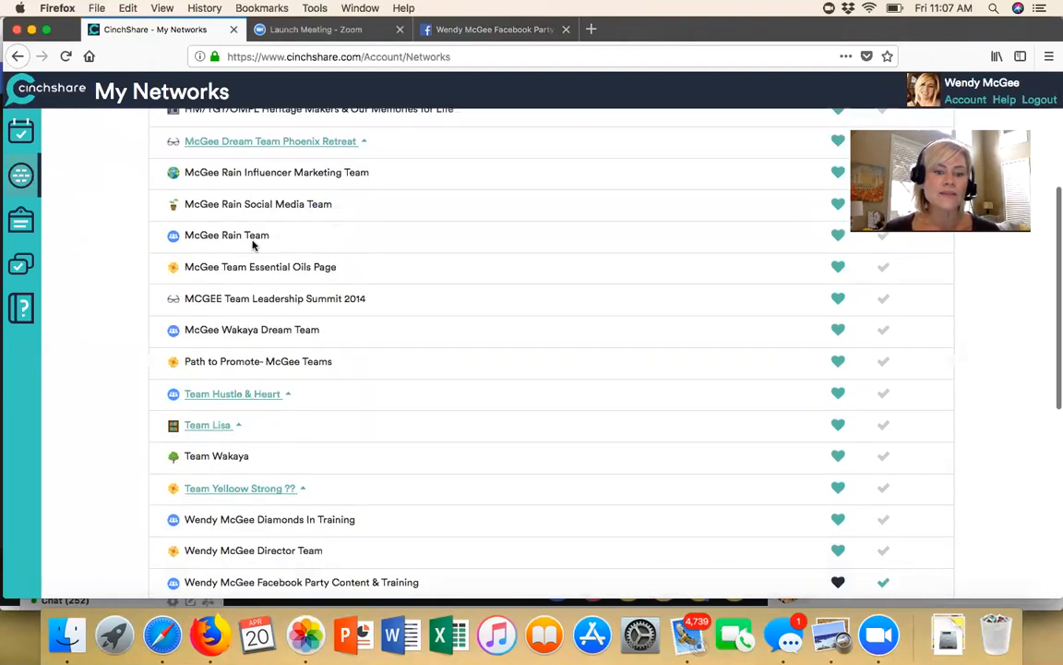
{"action": "scroll", "coordinate": [253, 244], "scroll_direction": "up", "scroll_amount": 10}
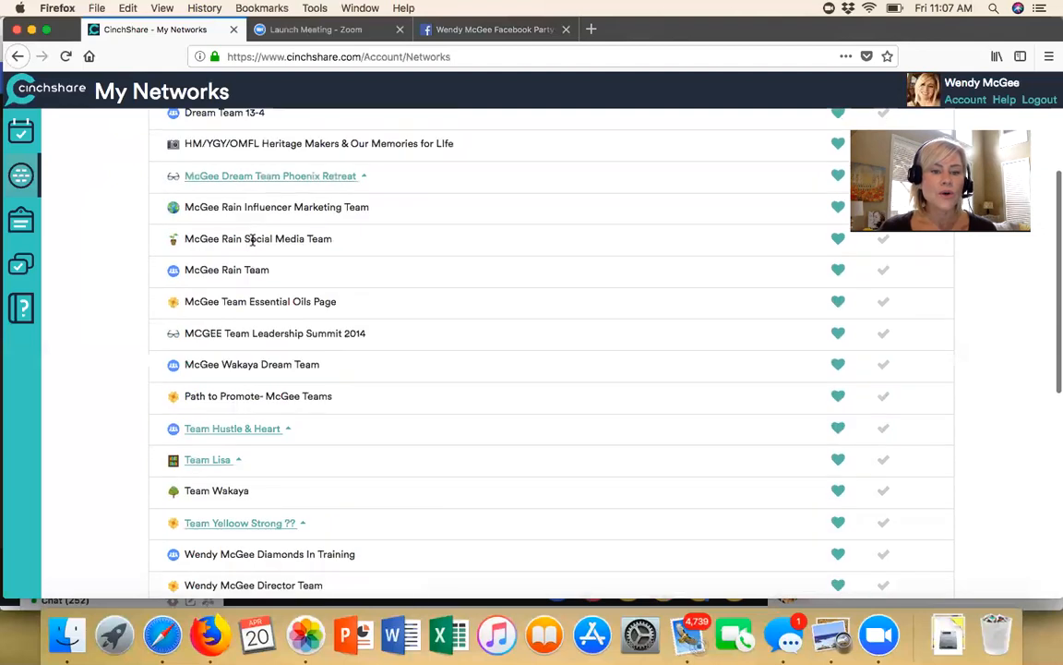
{"action": "scroll", "coordinate": [255, 245], "scroll_direction": "down", "scroll_amount": 12}
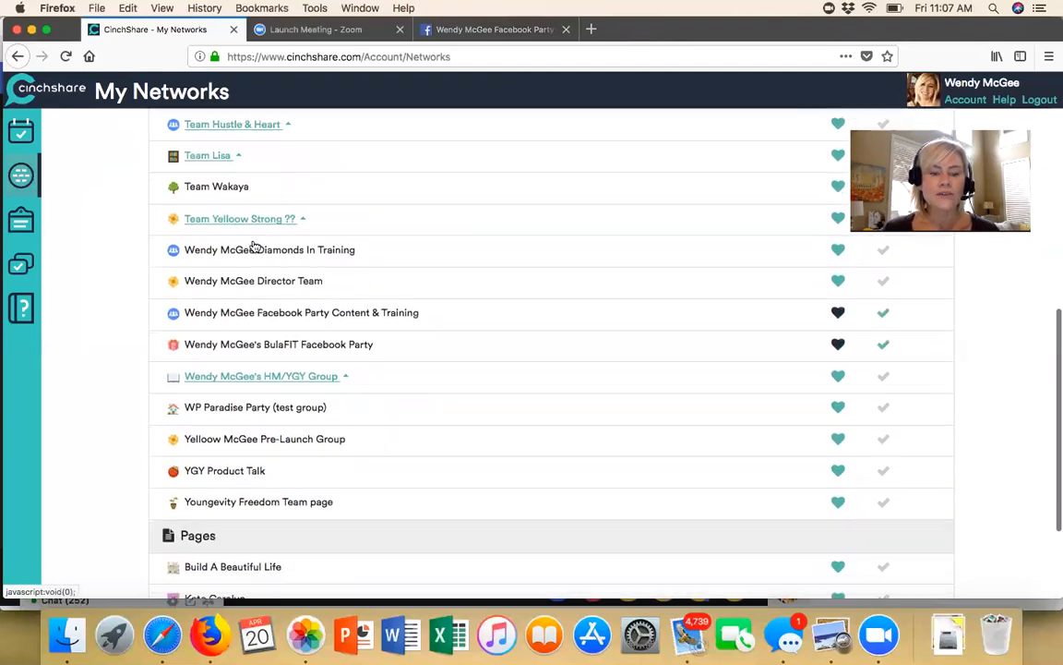
{"action": "scroll", "coordinate": [253, 245], "scroll_direction": "up", "scroll_amount": 1}
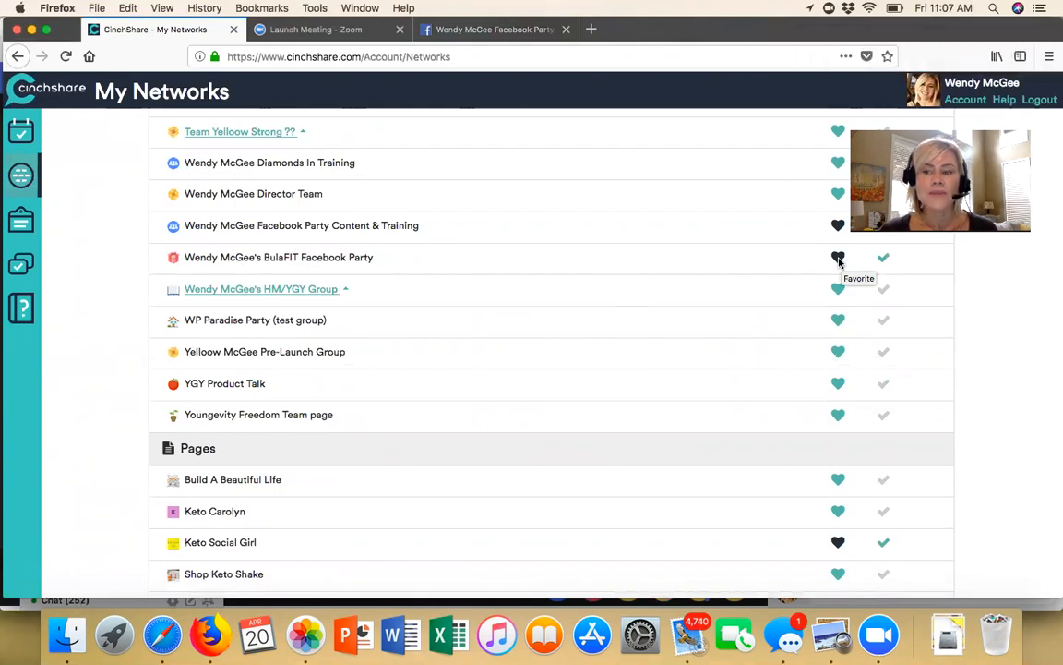
{"action": "scroll", "coordinate": [747, 264], "scroll_direction": "up", "scroll_amount": 5}
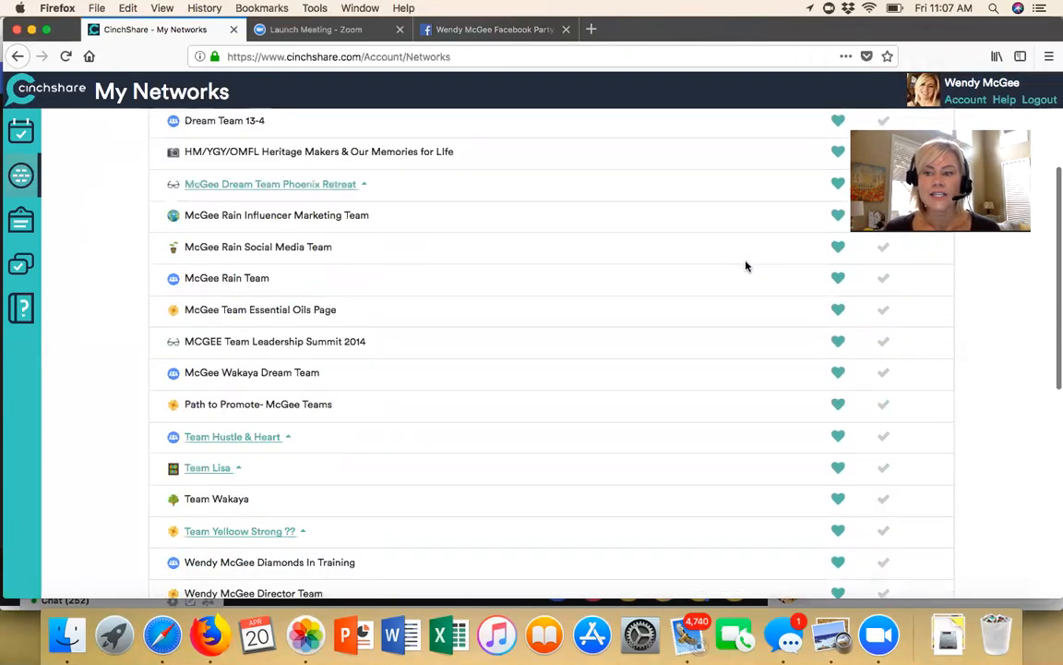
{"action": "scroll", "coordinate": [748, 266], "scroll_direction": "up", "scroll_amount": 3}
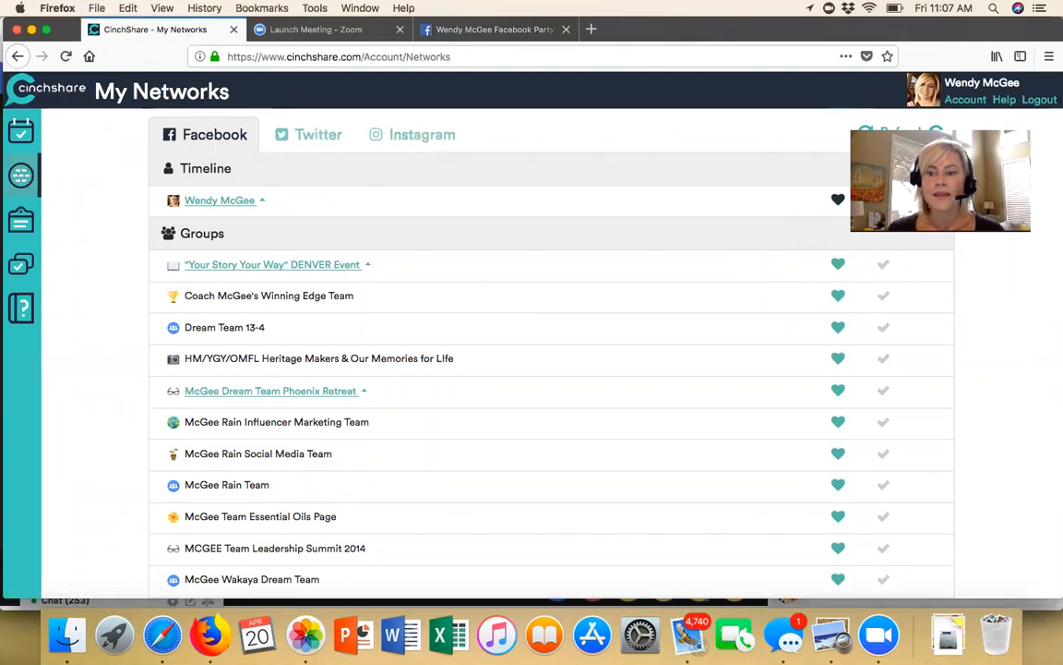
{"action": "left_click", "coordinate": [902, 133]}
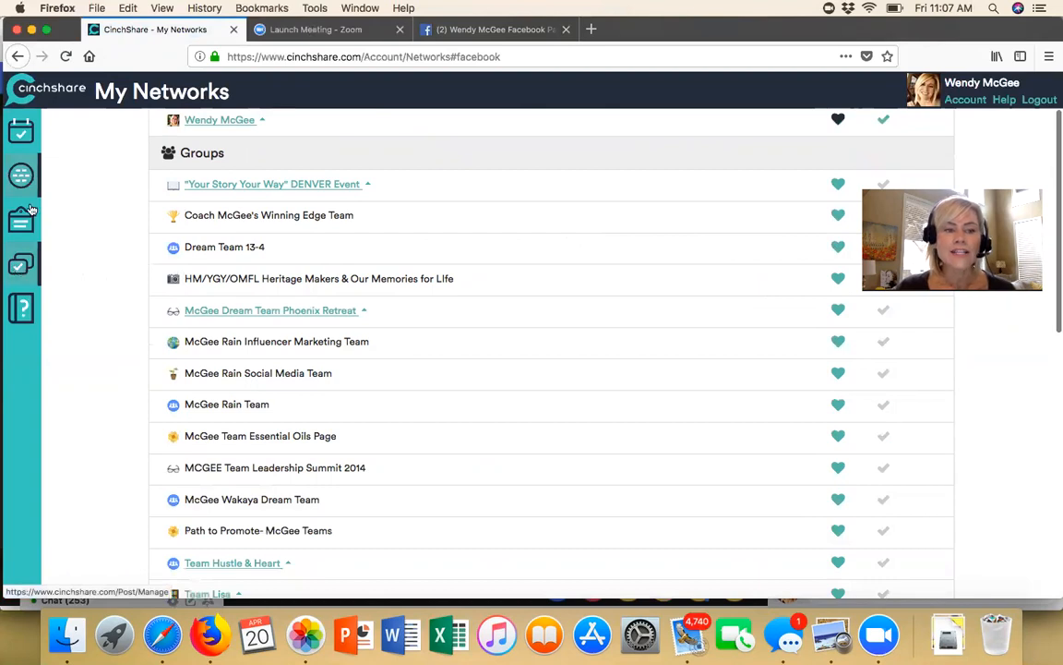
{"action": "left_click", "coordinate": [24, 133]}
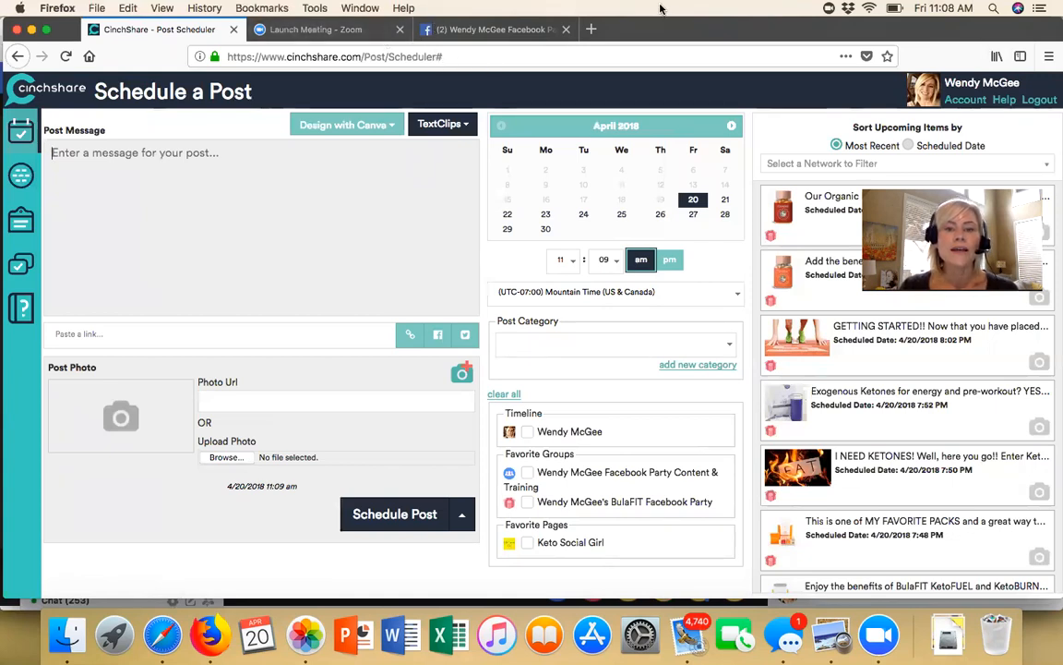
- In the Facebook Party Content & Training group, expand the OPENING DAY POST and copy its text from "TODAY IS THE DAY!!" through the YouTube link
{"action": "left_click", "coordinate": [478, 29]}
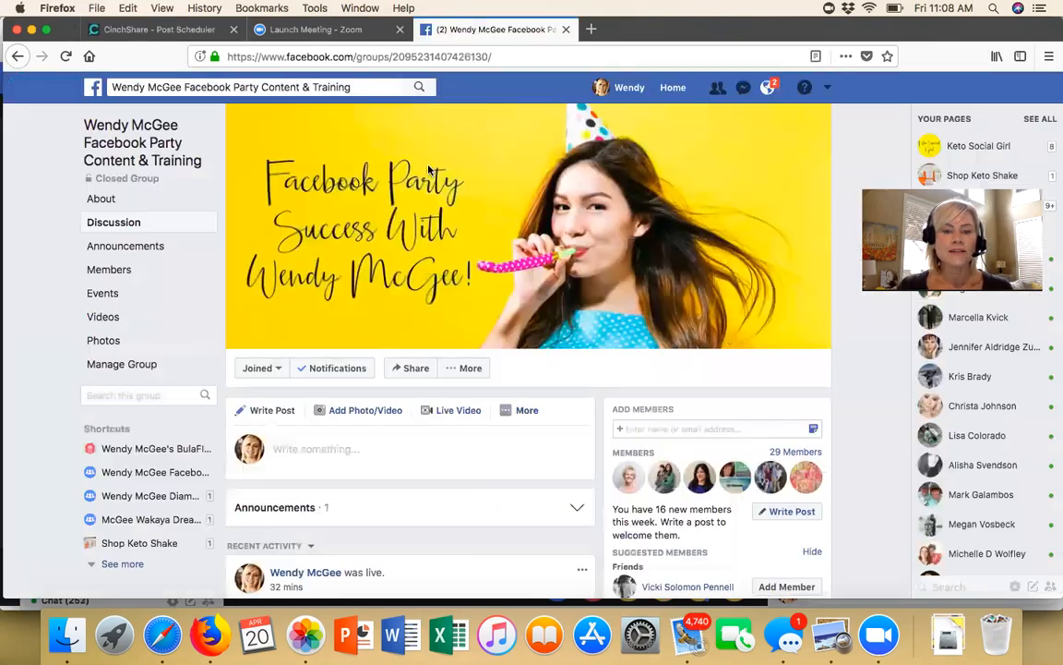
{"action": "scroll", "coordinate": [364, 305], "scroll_direction": "down", "scroll_amount": 2}
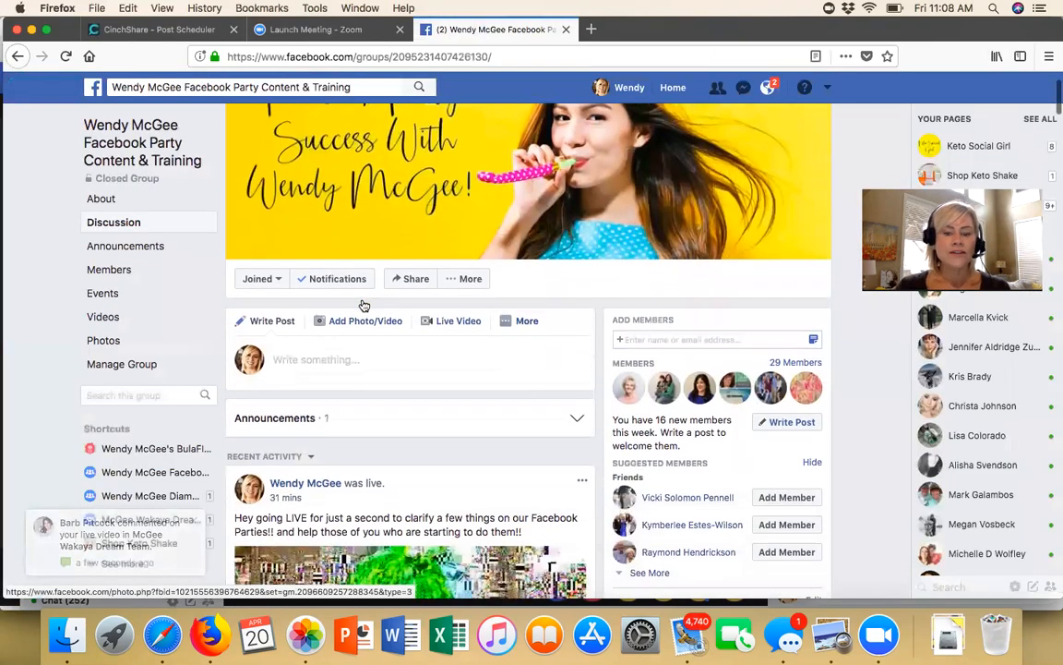
{"action": "scroll", "coordinate": [363, 305], "scroll_direction": "down", "scroll_amount": 12}
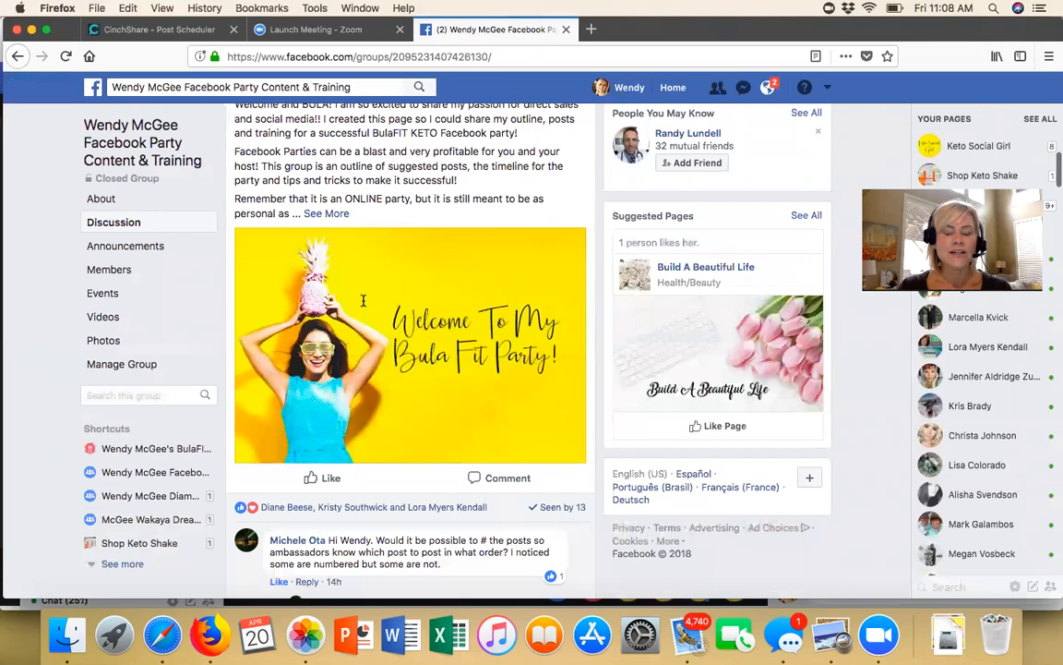
{"action": "scroll", "coordinate": [362, 300], "scroll_direction": "down", "scroll_amount": 10}
{"action": "scroll", "coordinate": [365, 305], "scroll_direction": "up", "scroll_amount": 3}
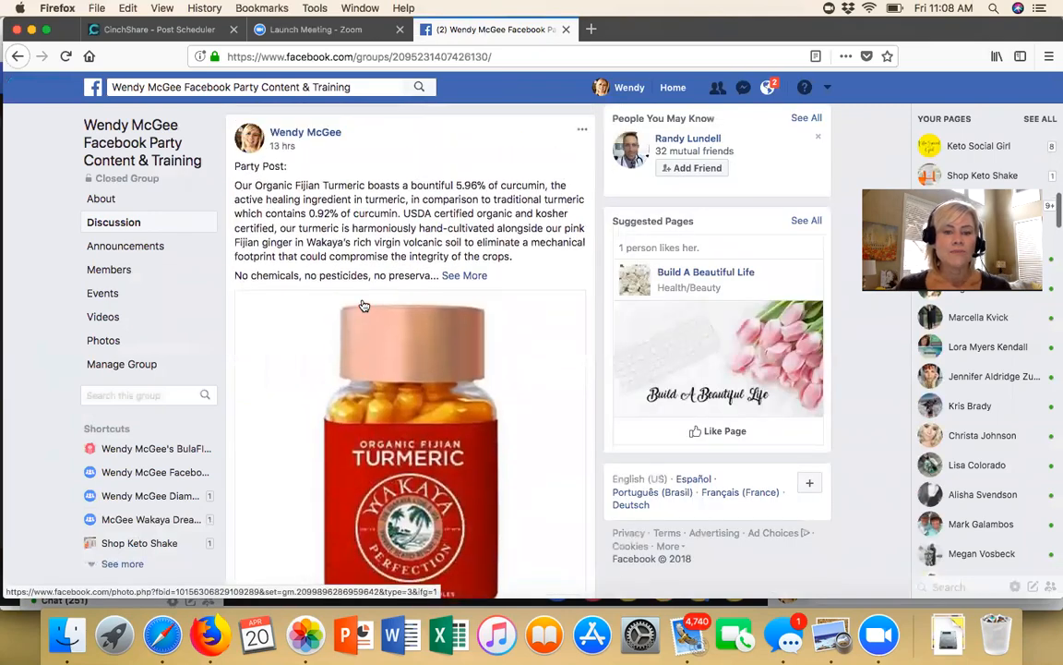
{"action": "scroll", "coordinate": [364, 305], "scroll_direction": "down", "scroll_amount": 14}
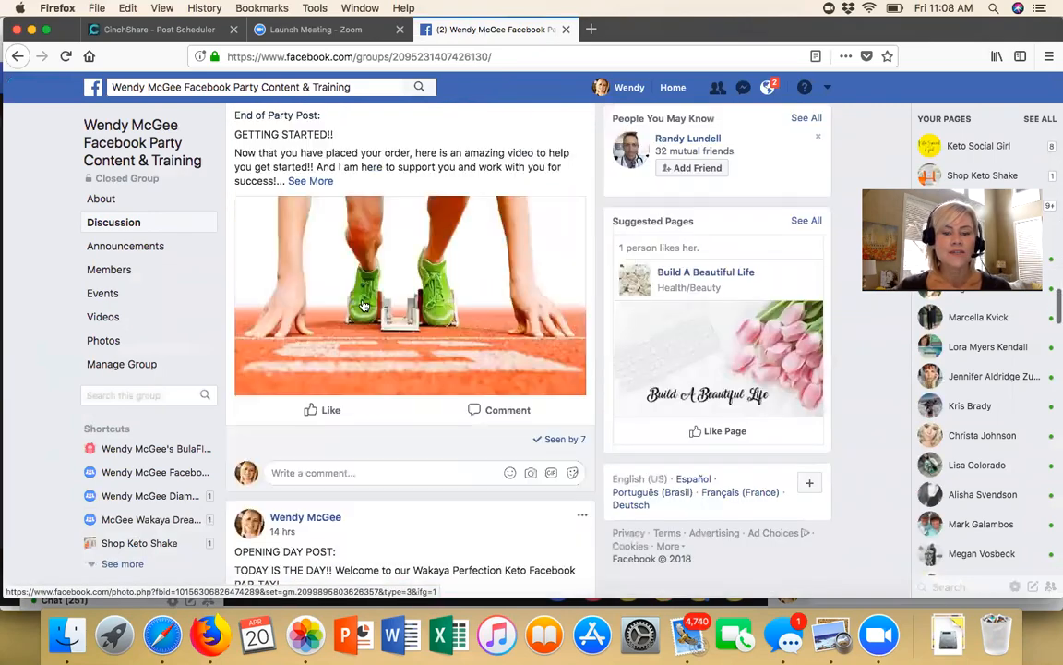
{"action": "scroll", "coordinate": [364, 304], "scroll_direction": "down", "scroll_amount": 5}
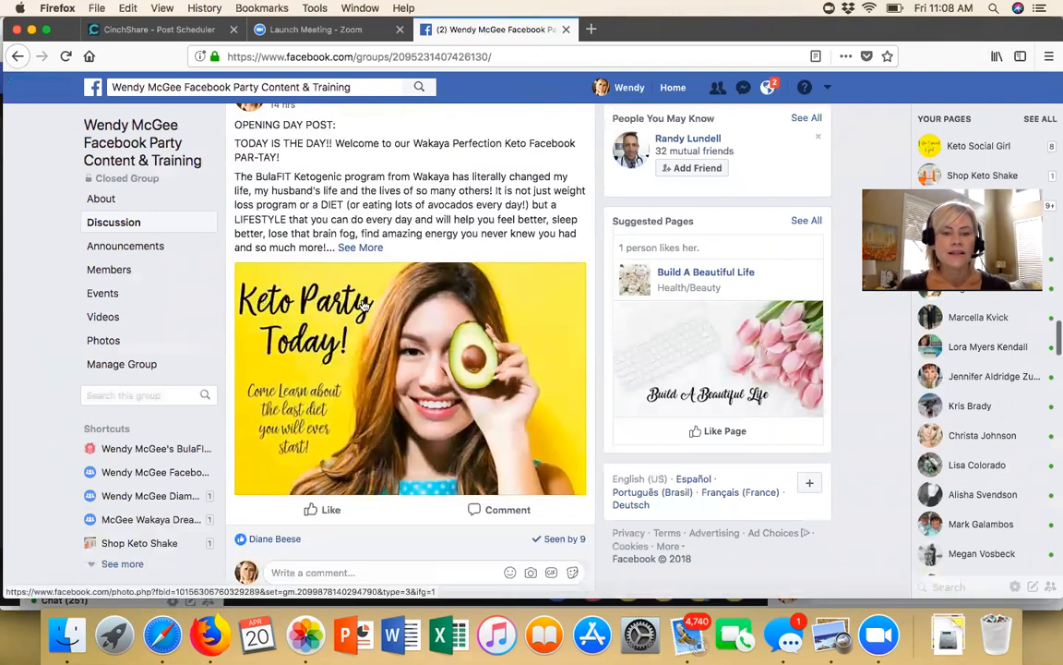
{"action": "left_click", "coordinate": [340, 247]}
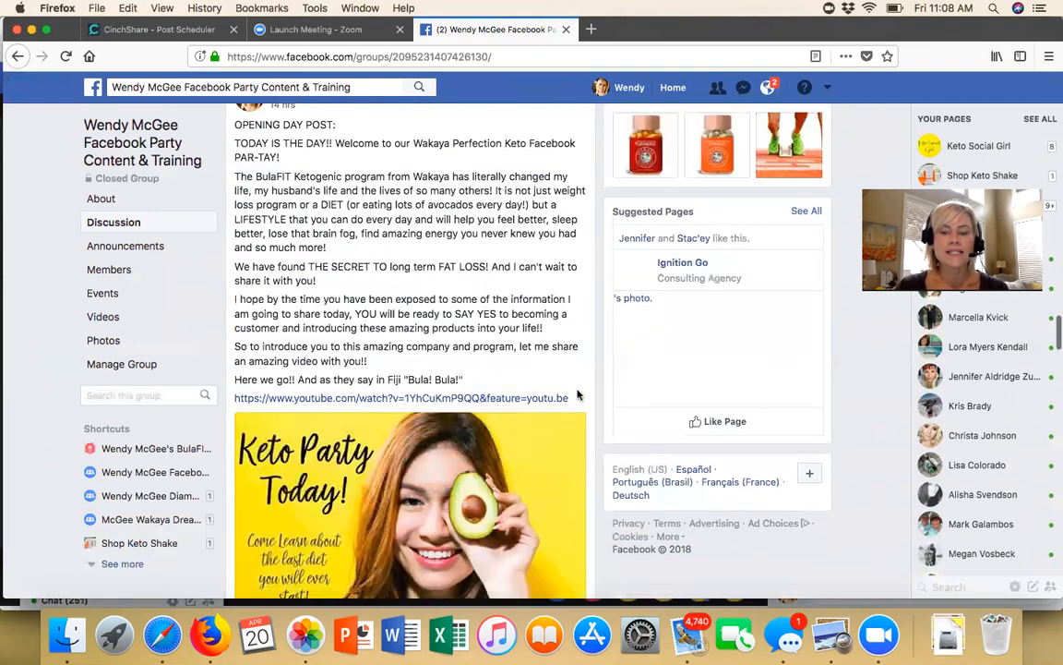
{"action": "left_click_drag", "start_coordinate": [522, 366], "coordinate": [231, 144]}
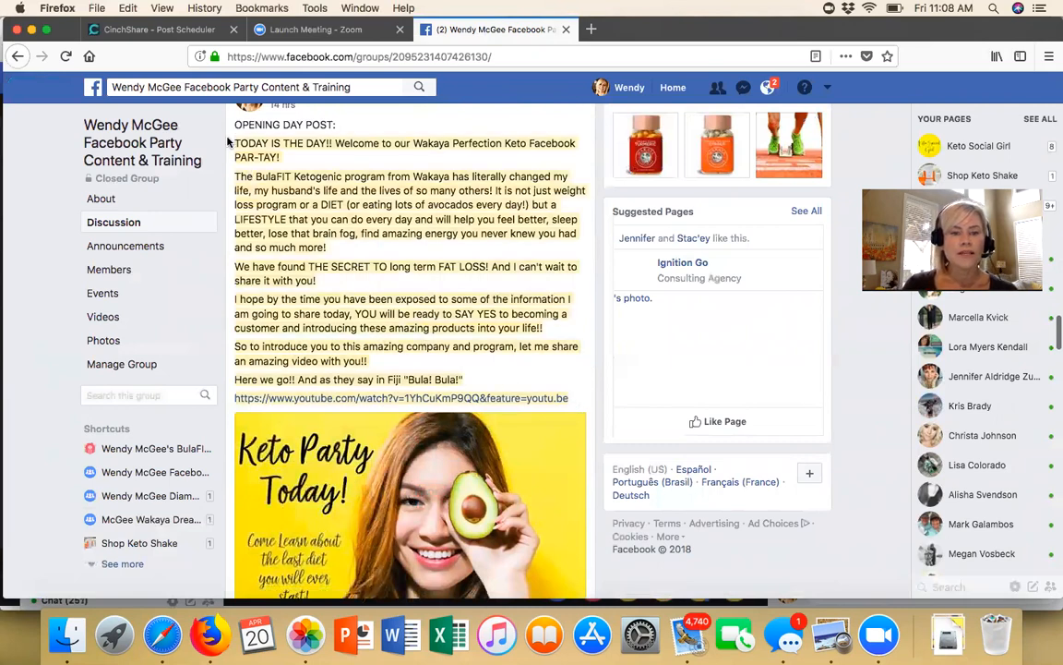
{"action": "left_click", "coordinate": [128, 8]}
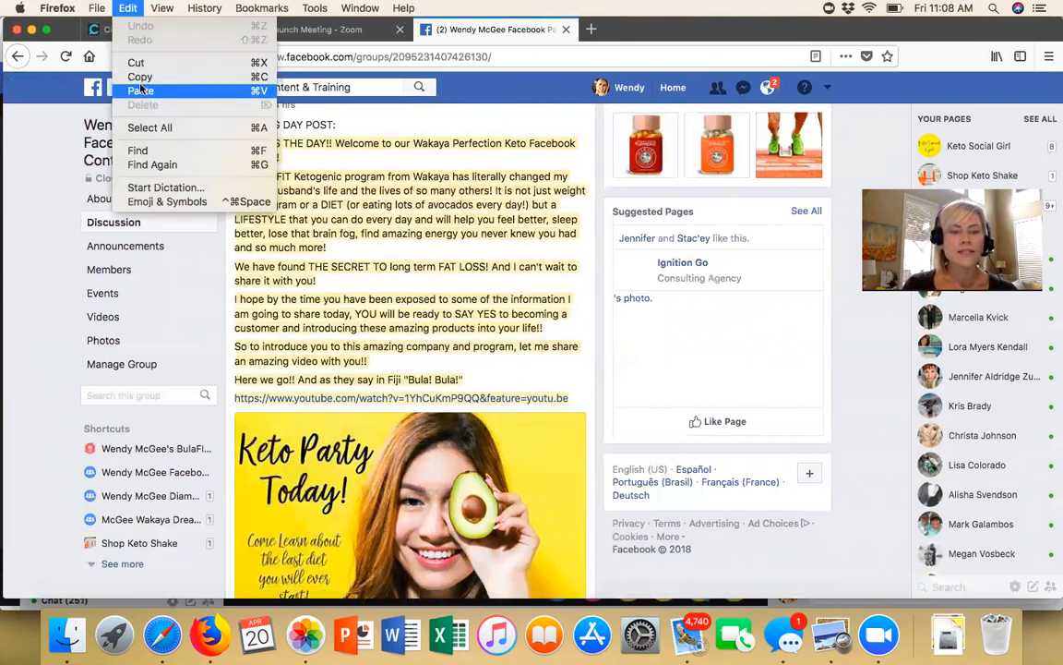
{"action": "left_click", "coordinate": [139, 76]}
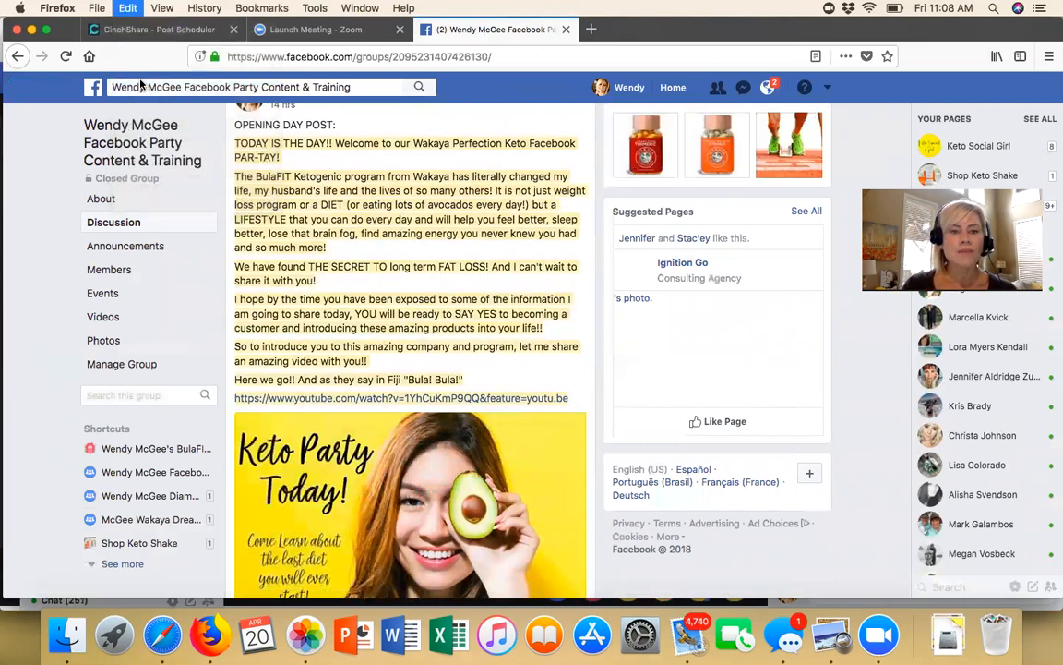
- Paste the copied opening day text into the CinchShare post message
{"action": "left_click", "coordinate": [159, 29]}
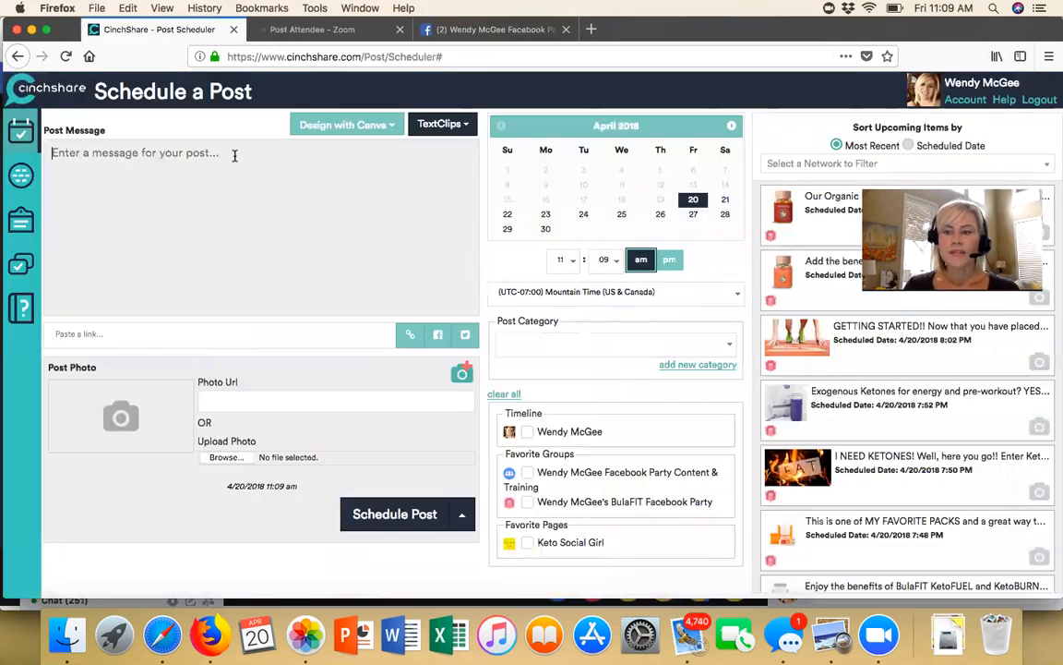
{"action": "left_click", "coordinate": [128, 9]}
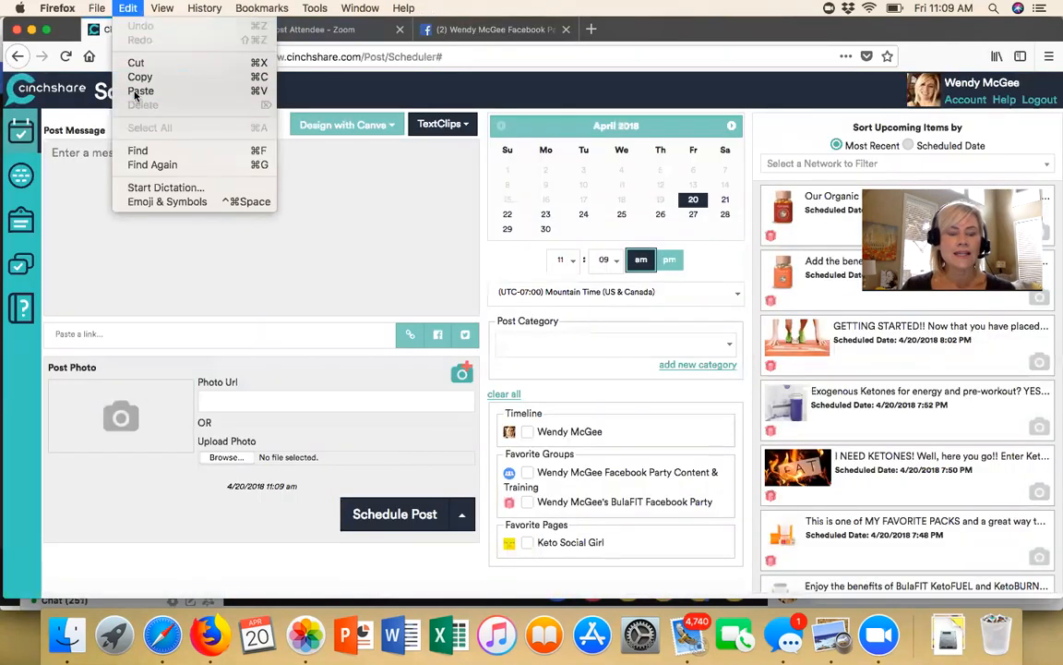
{"action": "left_click", "coordinate": [123, 87]}
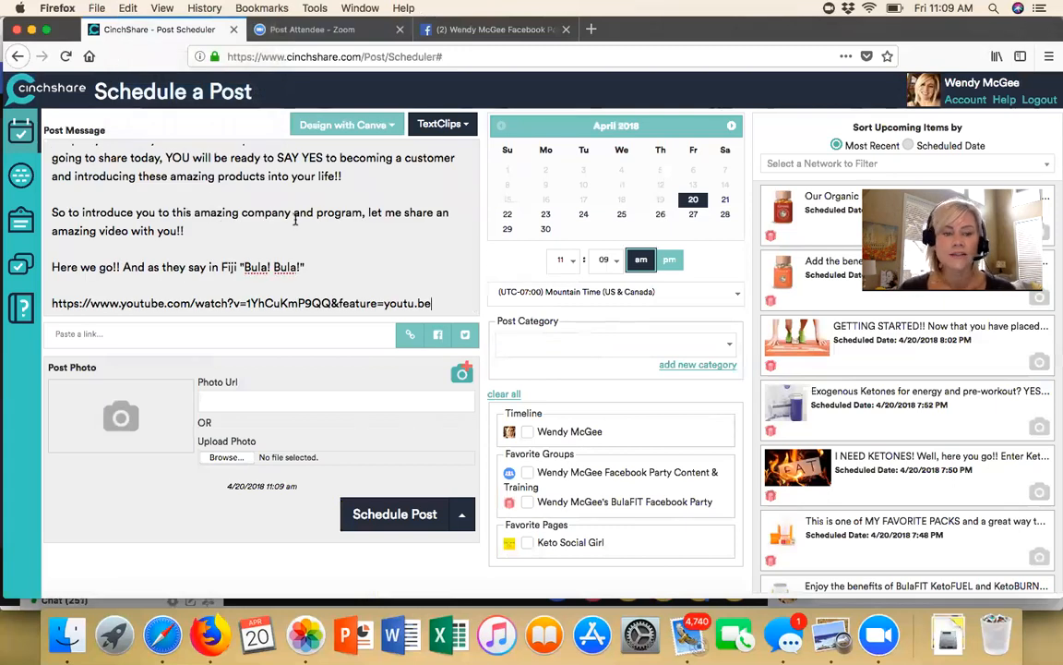
- Move the YouTube link from the end of the post message into the post's separate link field
{"action": "left_click_drag", "start_coordinate": [439, 308], "coordinate": [314, 307]}
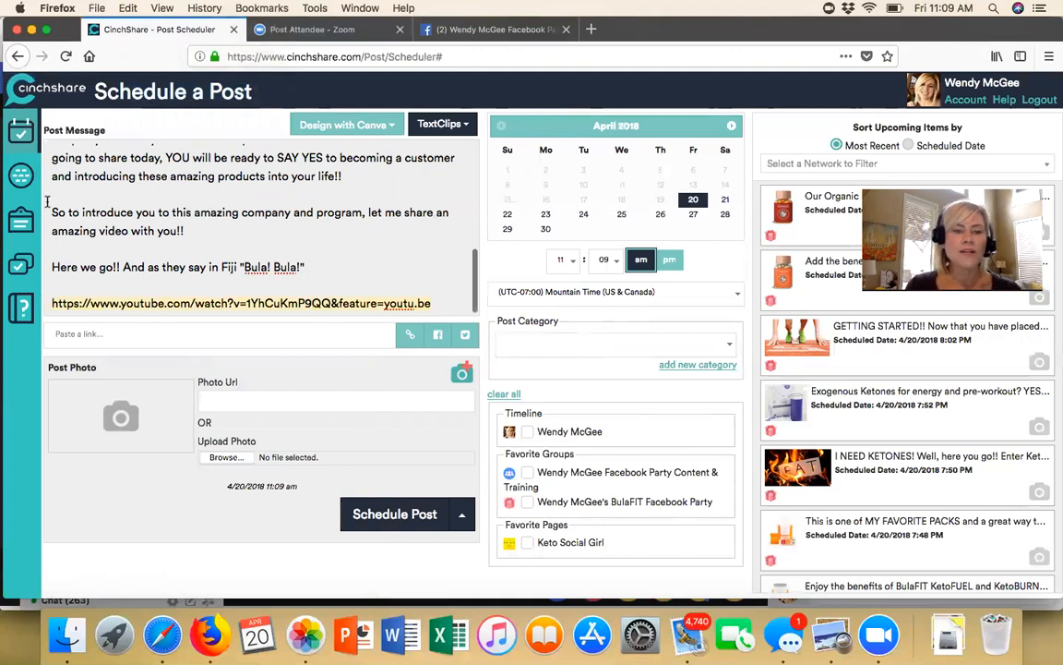
{"action": "left_click", "coordinate": [128, 9]}
{"action": "left_click", "coordinate": [135, 62]}
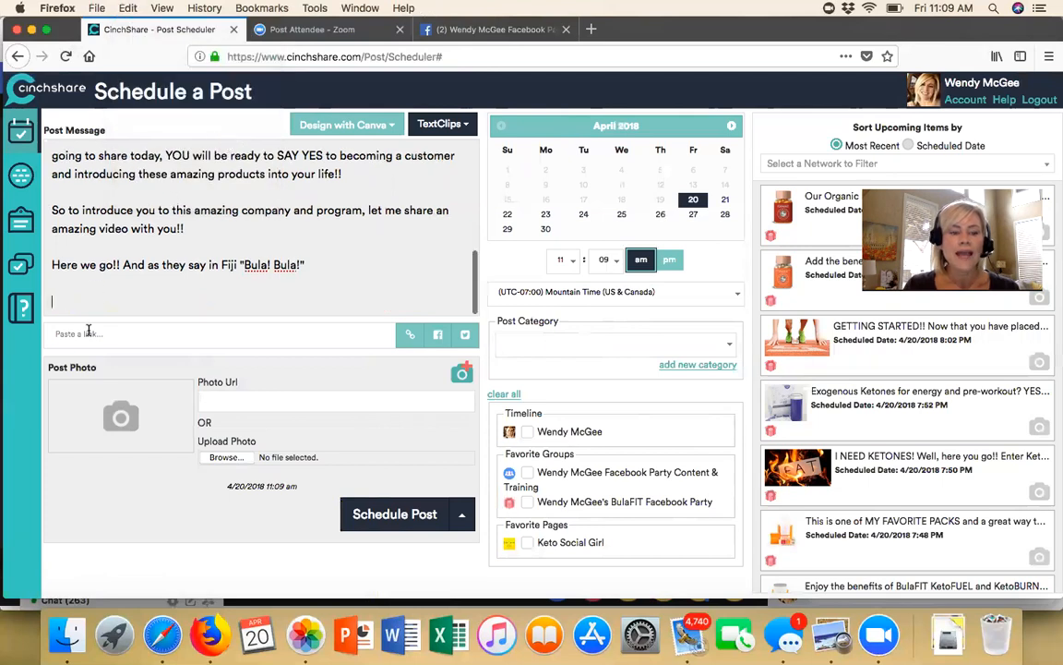
{"action": "left_click", "coordinate": [127, 8]}
{"action": "left_click", "coordinate": [208, 333]}
{"action": "key", "text": "super+v"}
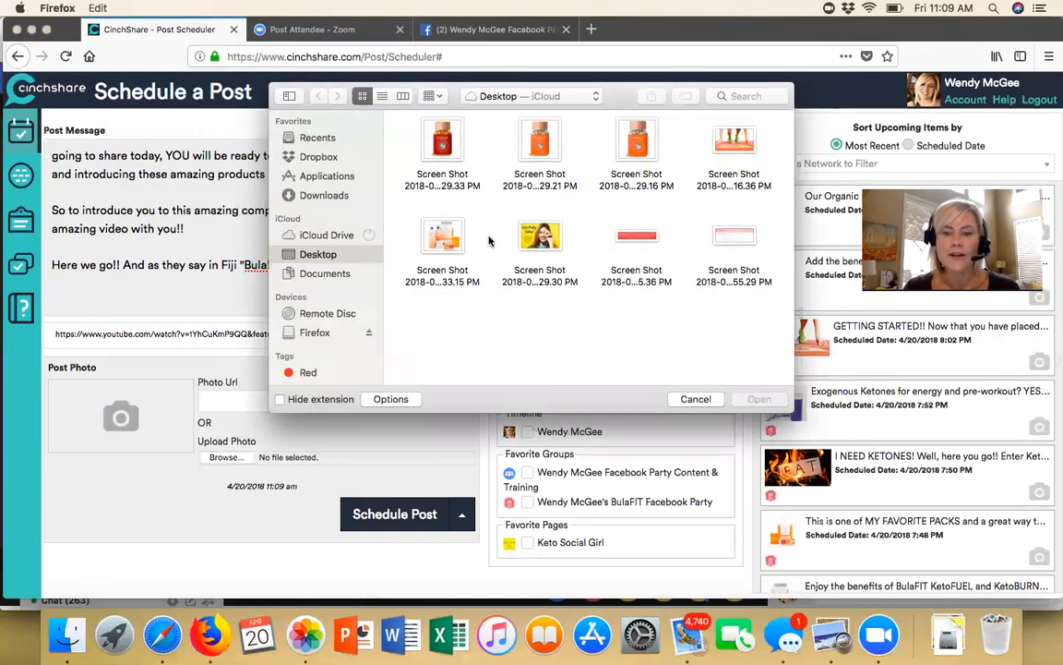
- Attach the "Keto Party Today!" image, Screen Shot 2018-04-19 at 12.29.30 PM.png, as the post photo
{"action": "left_click", "coordinate": [543, 238]}
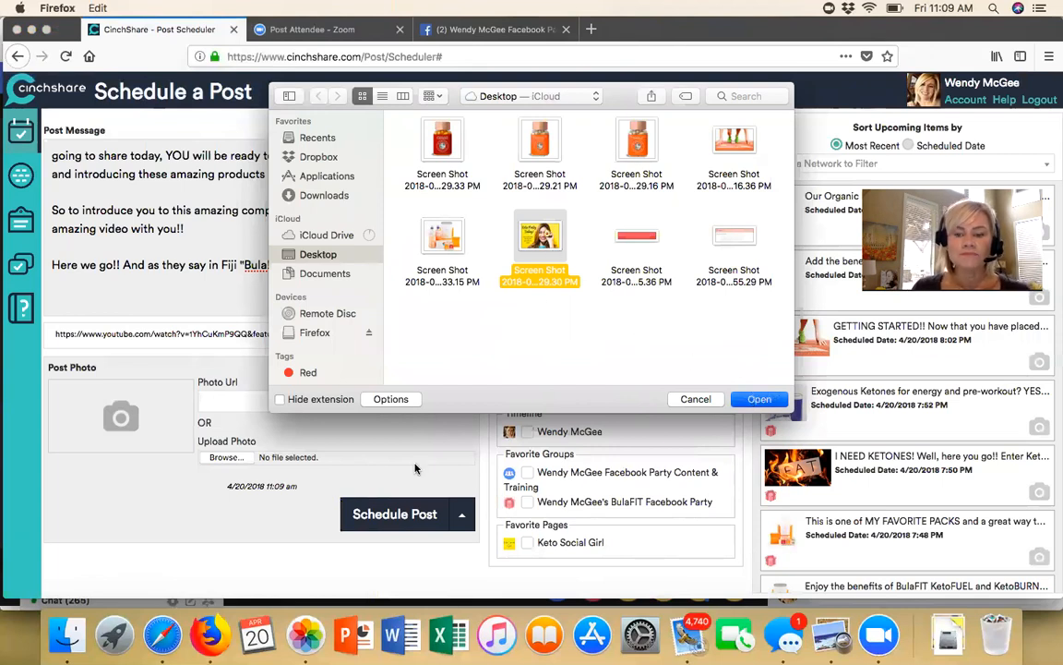
{"action": "left_click", "coordinate": [757, 399]}
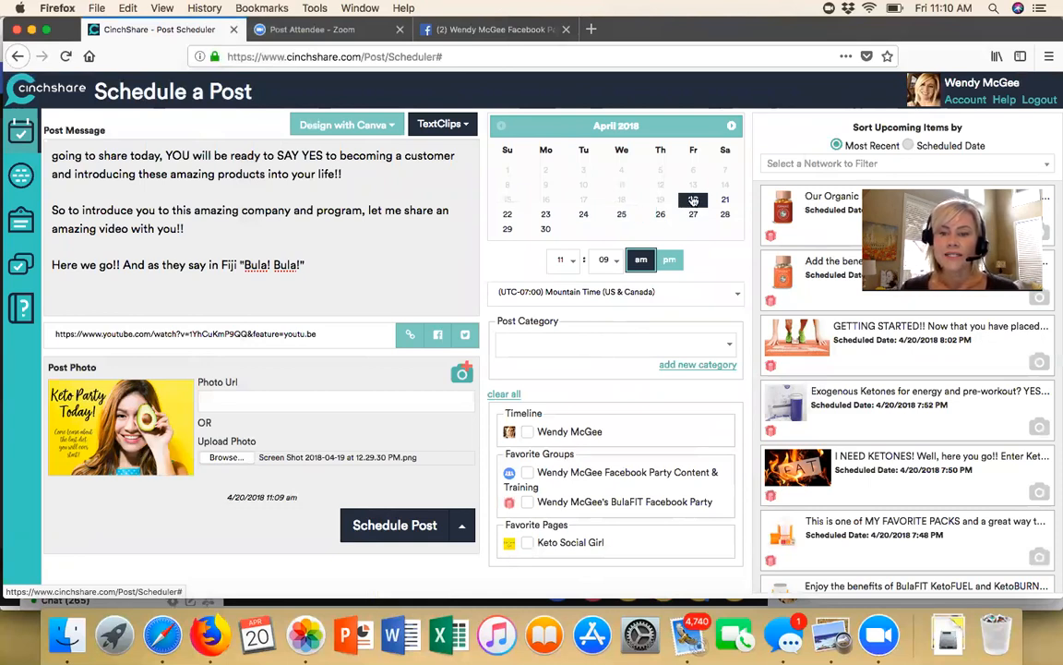
- Set the post's scheduled hour to 5 pm and assign it to the BulaFIT Party Posts category
{"action": "left_click", "coordinate": [562, 259]}
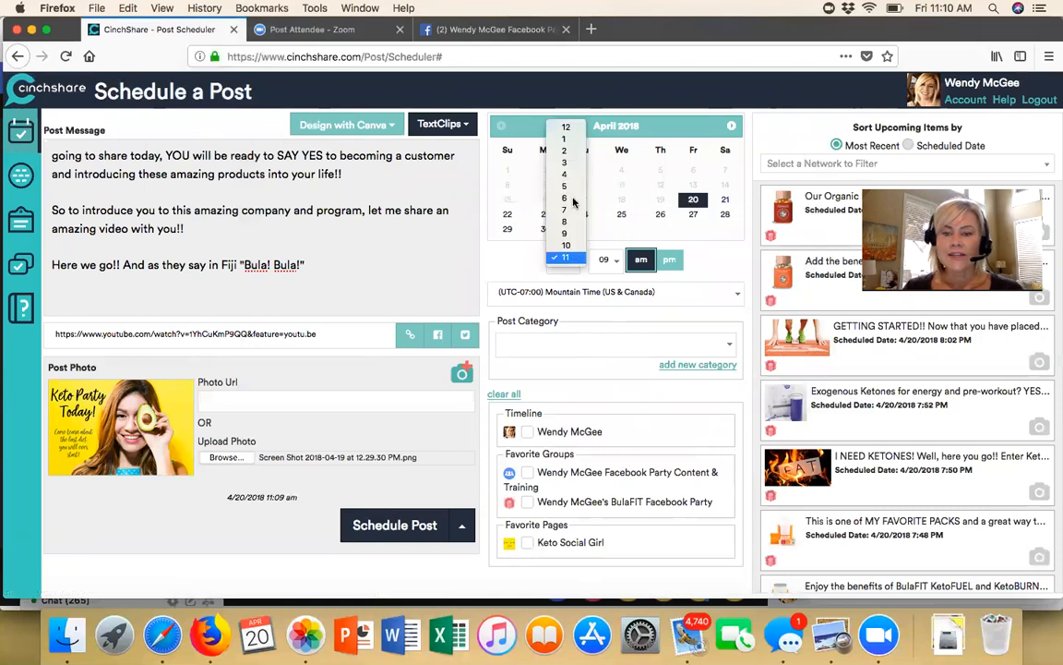
{"action": "left_click", "coordinate": [564, 189]}
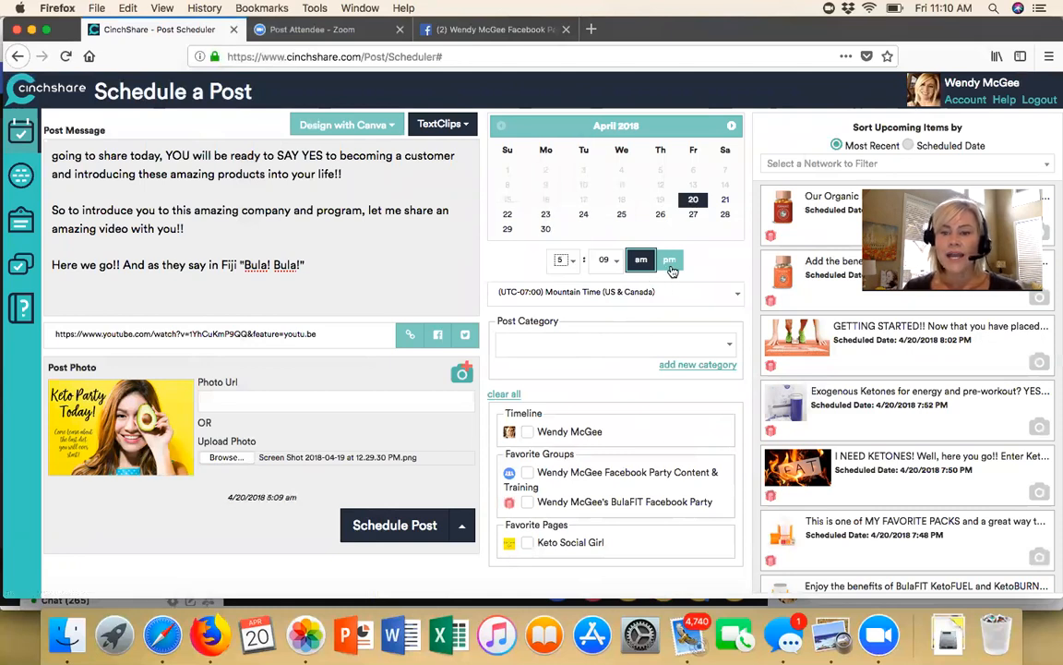
{"action": "left_click", "coordinate": [670, 261]}
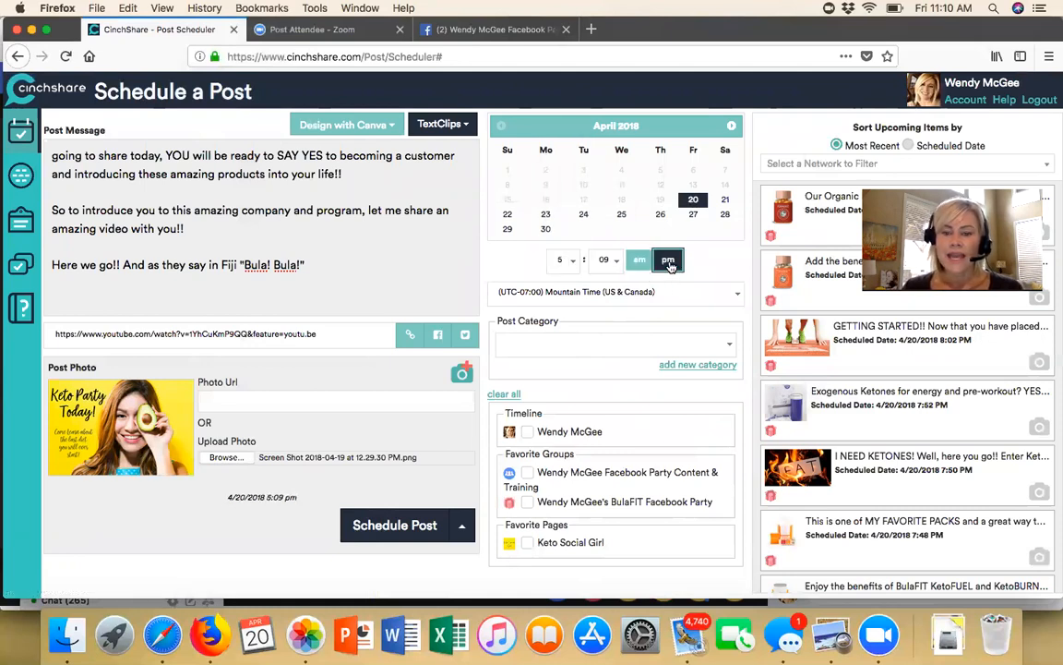
{"action": "left_click", "coordinate": [728, 345]}
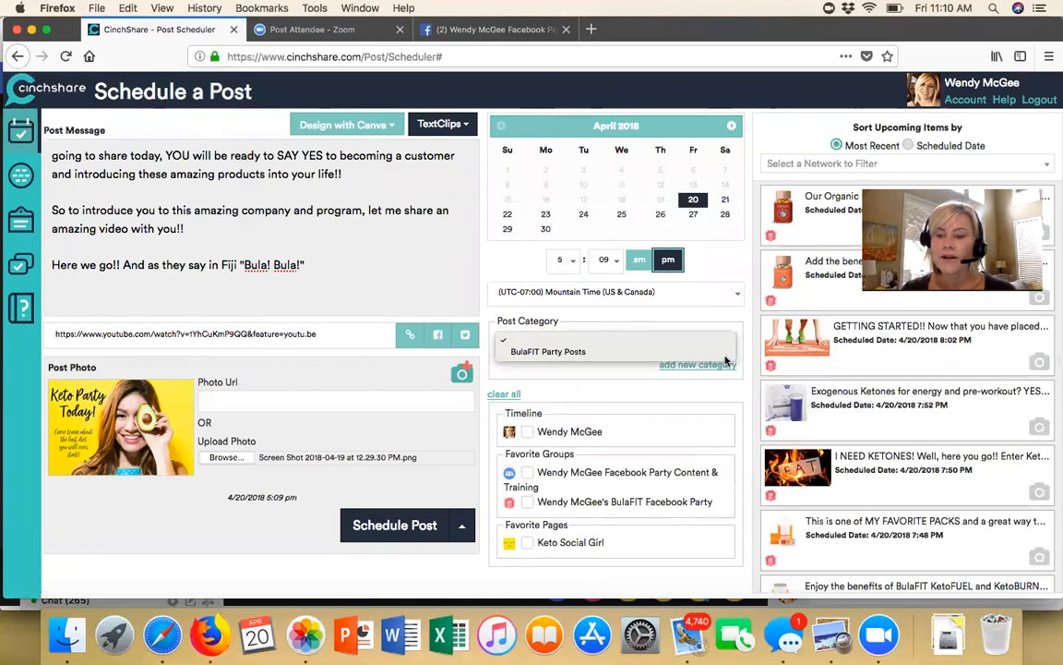
{"action": "left_click", "coordinate": [726, 354]}
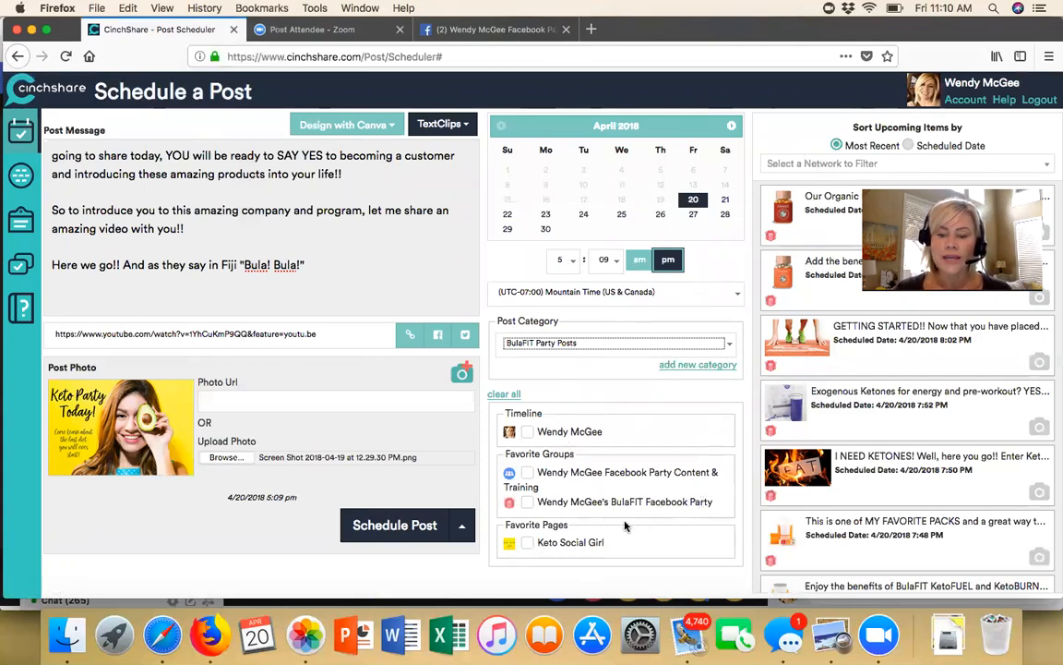
- Target the post to the BulaFIT Facebook Party group and the Keto Social Girl page, and schedule it
{"action": "left_click", "coordinate": [527, 503]}
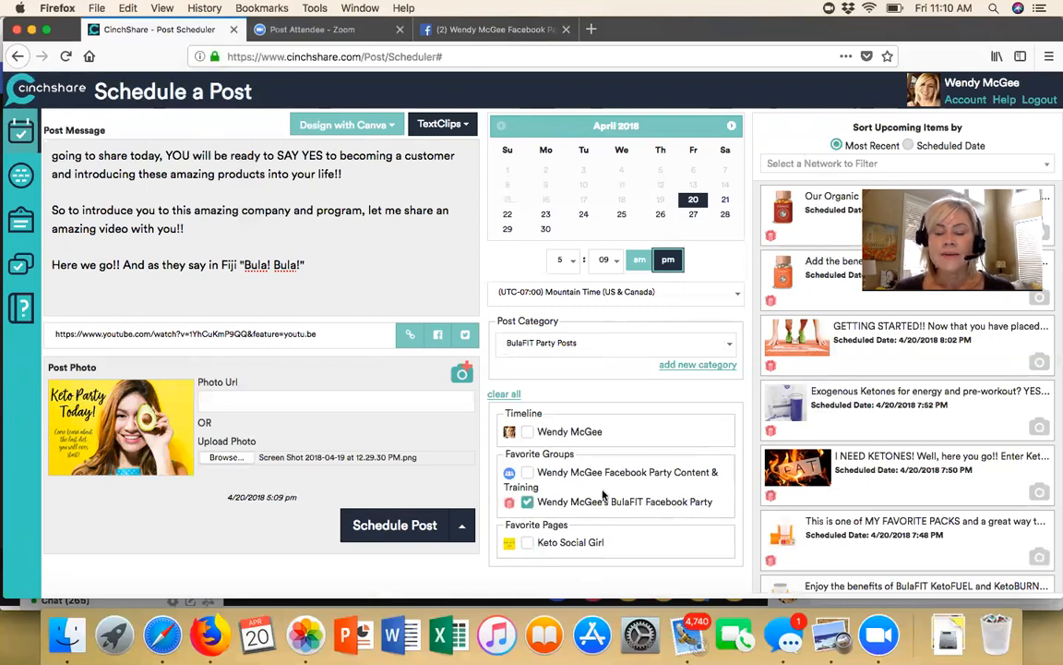
{"action": "left_click", "coordinate": [527, 543]}
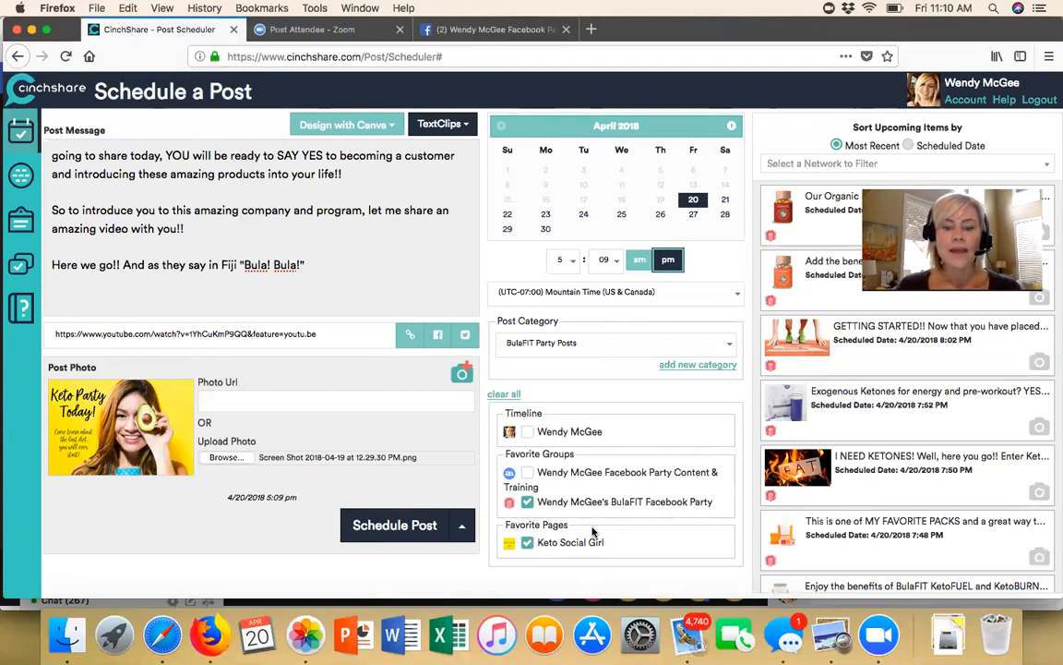
{"action": "left_click", "coordinate": [402, 527]}
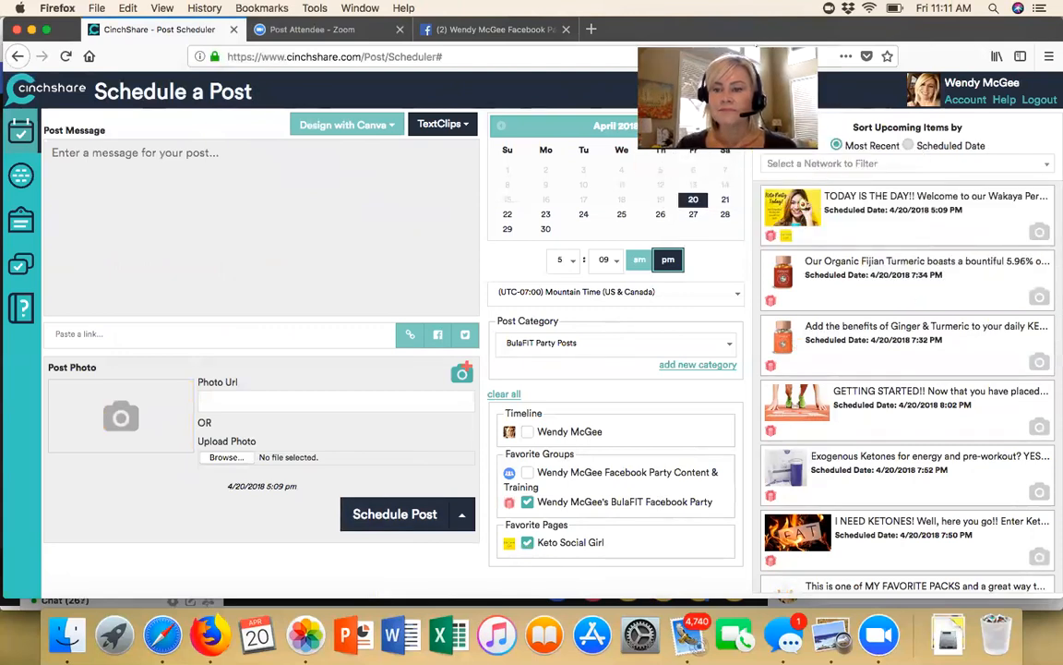
- Compare the upcoming posts sorted by scheduled date and by most recent, ending on the most recent order
{"action": "left_click", "coordinate": [909, 146]}
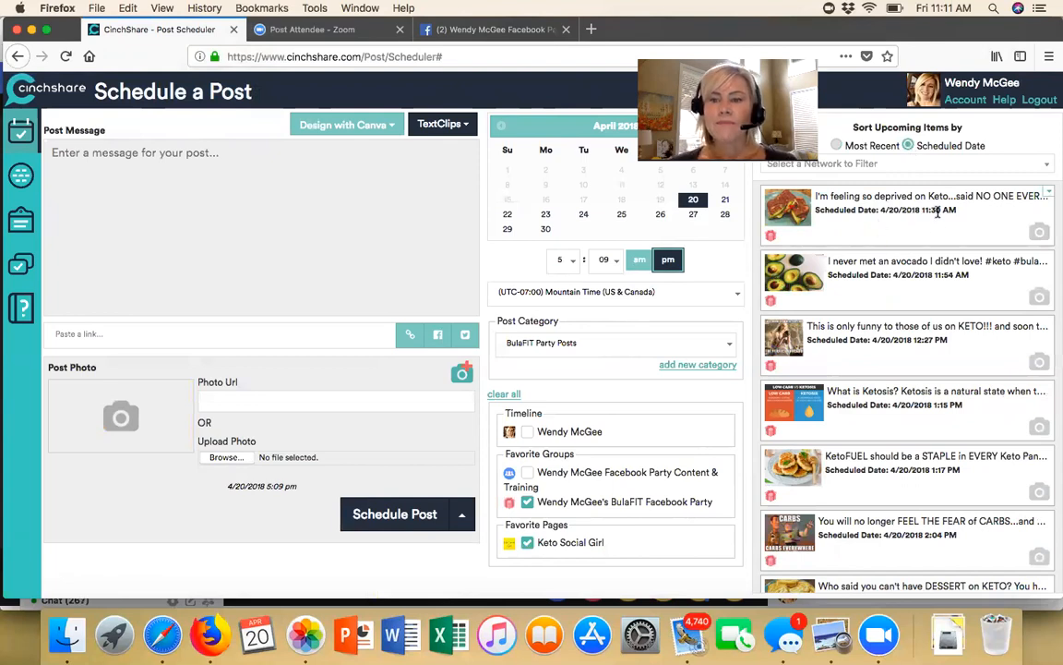
{"action": "left_click", "coordinate": [838, 145]}
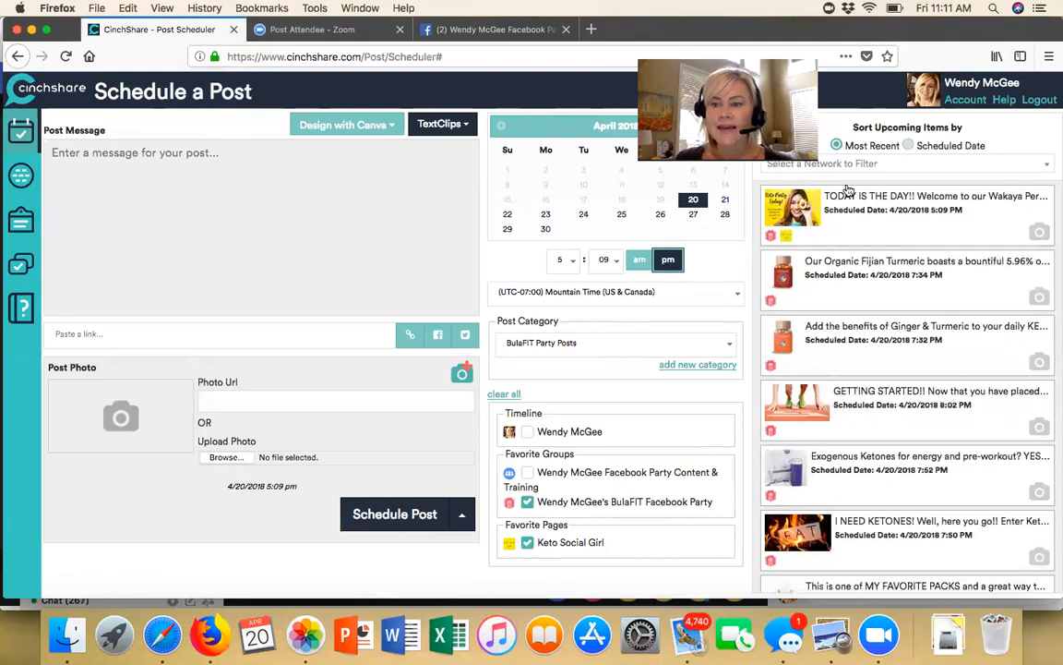
{"action": "left_click", "coordinate": [909, 146]}
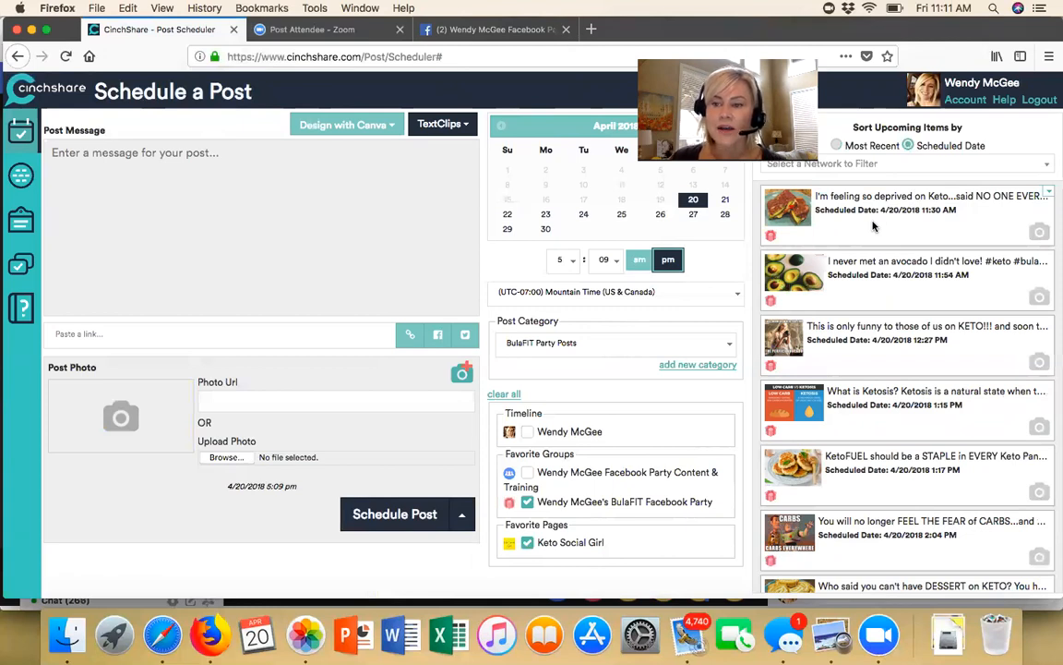
{"action": "left_click", "coordinate": [836, 145]}
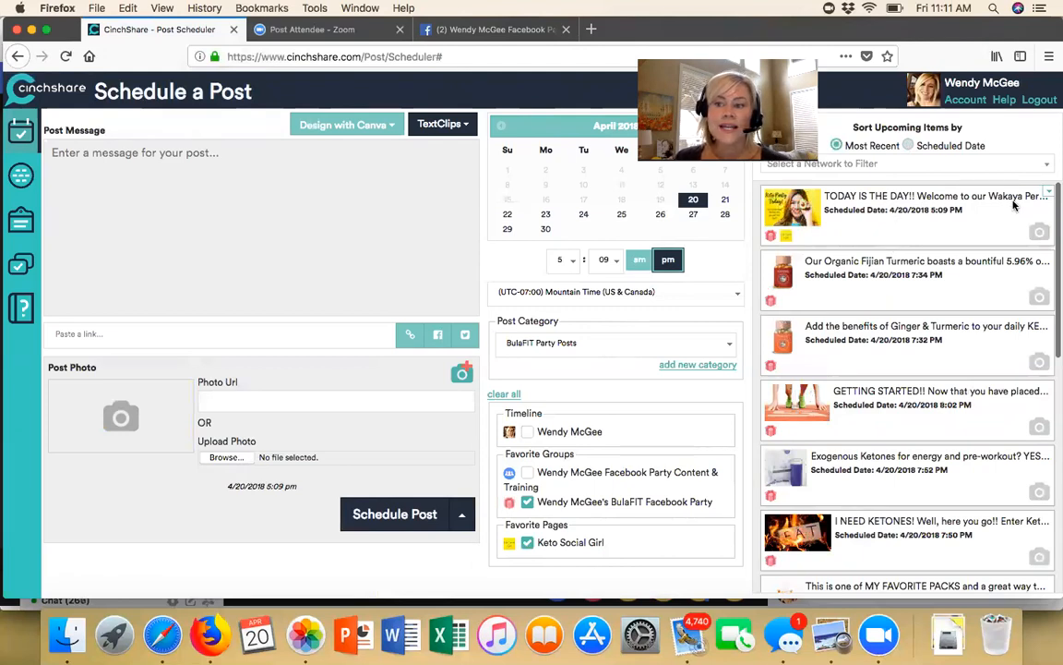
- Delete the scheduled "TODAY IS THE DAY!!" post from the upcoming items and confirm the deletion
{"action": "left_click", "coordinate": [1049, 192]}
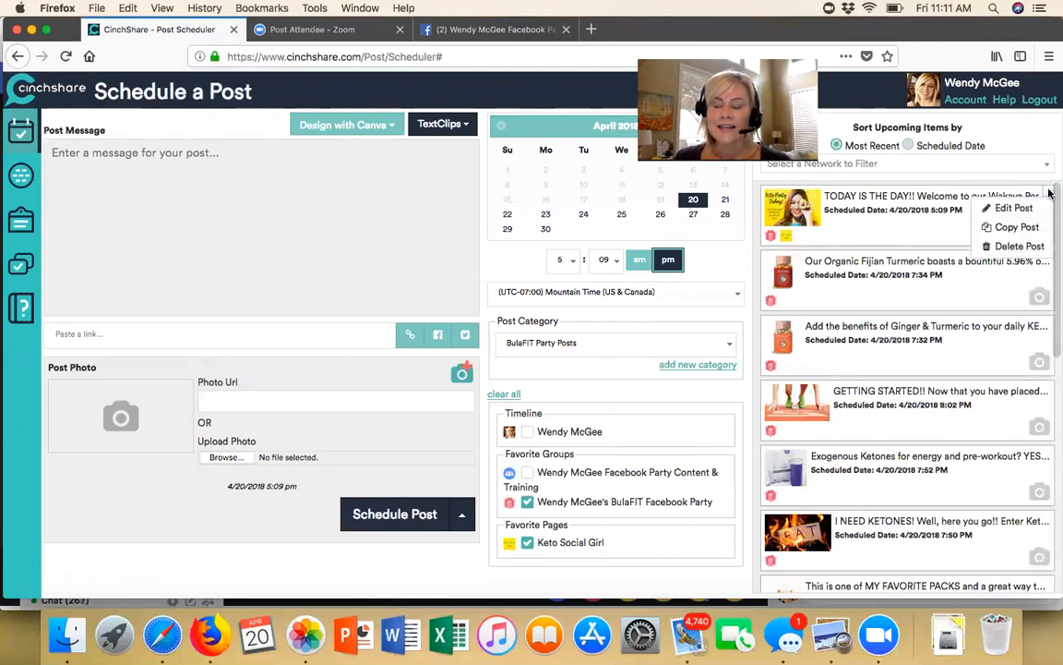
{"action": "left_click", "coordinate": [1029, 247]}
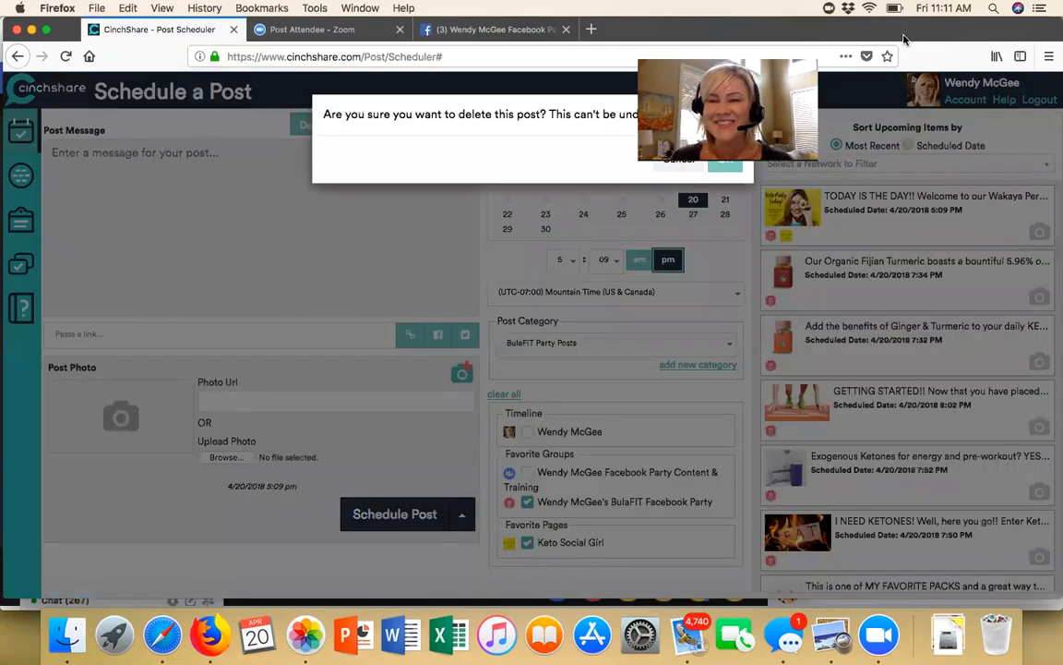
{"action": "left_click", "coordinate": [726, 159]}
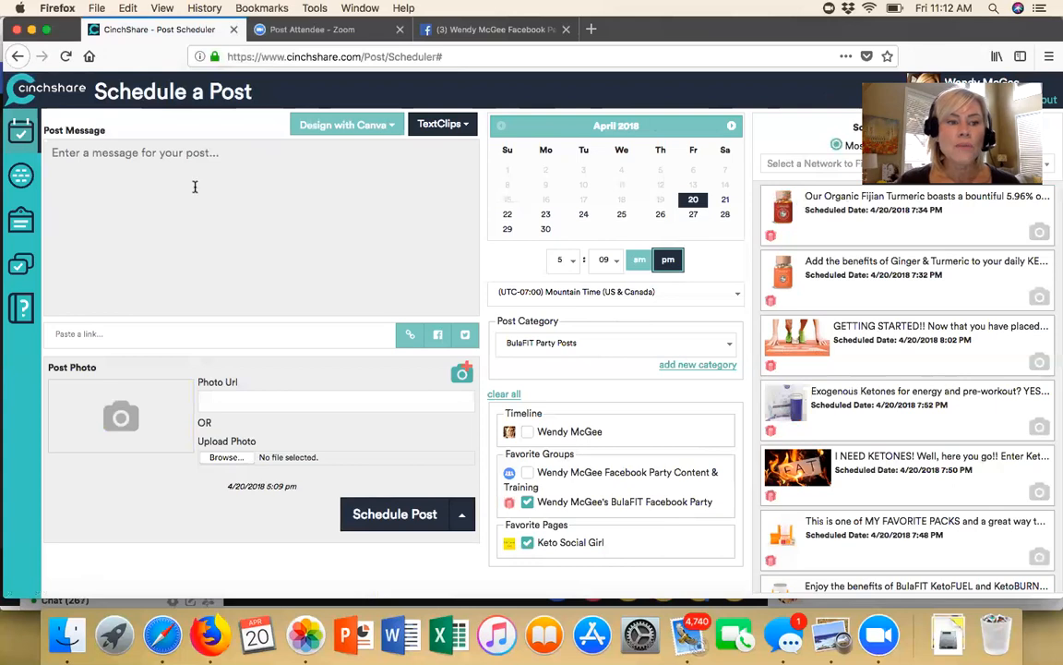
- Browse the post library history filtered by the BulaFIT Party Posts category, clear the filter, and review the available filter options
{"action": "left_click", "coordinate": [20, 270]}
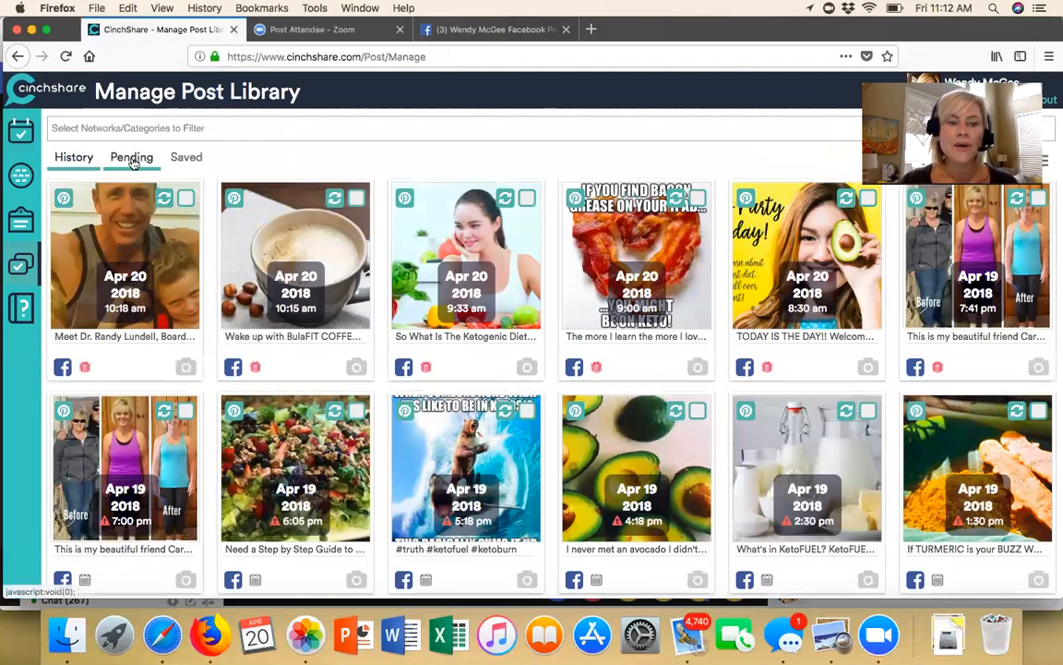
{"action": "left_click", "coordinate": [183, 129]}
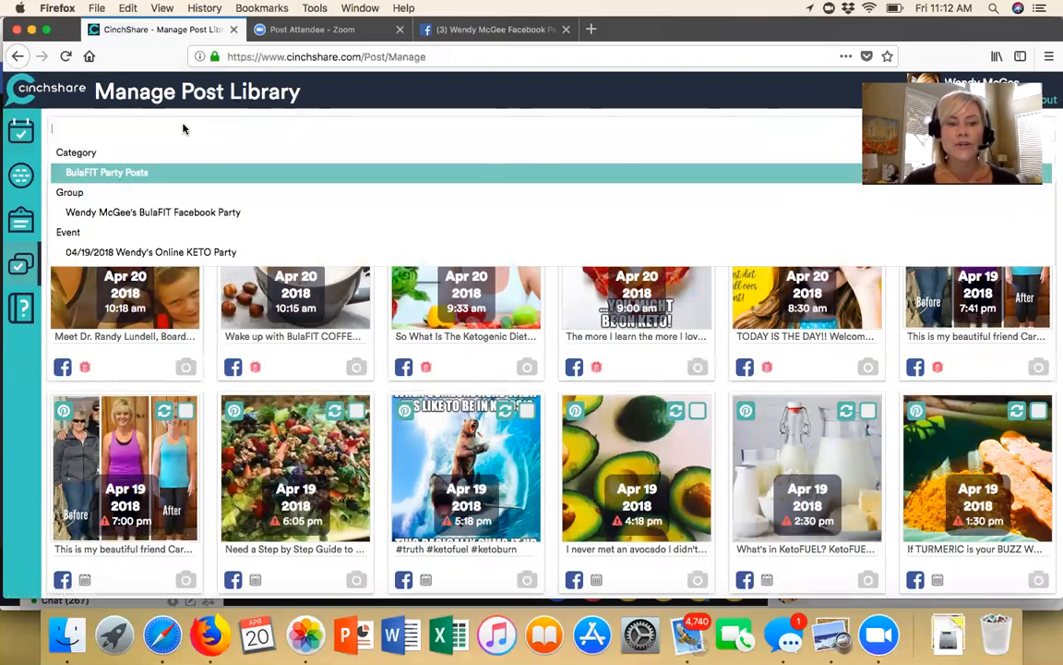
{"action": "left_click", "coordinate": [134, 176]}
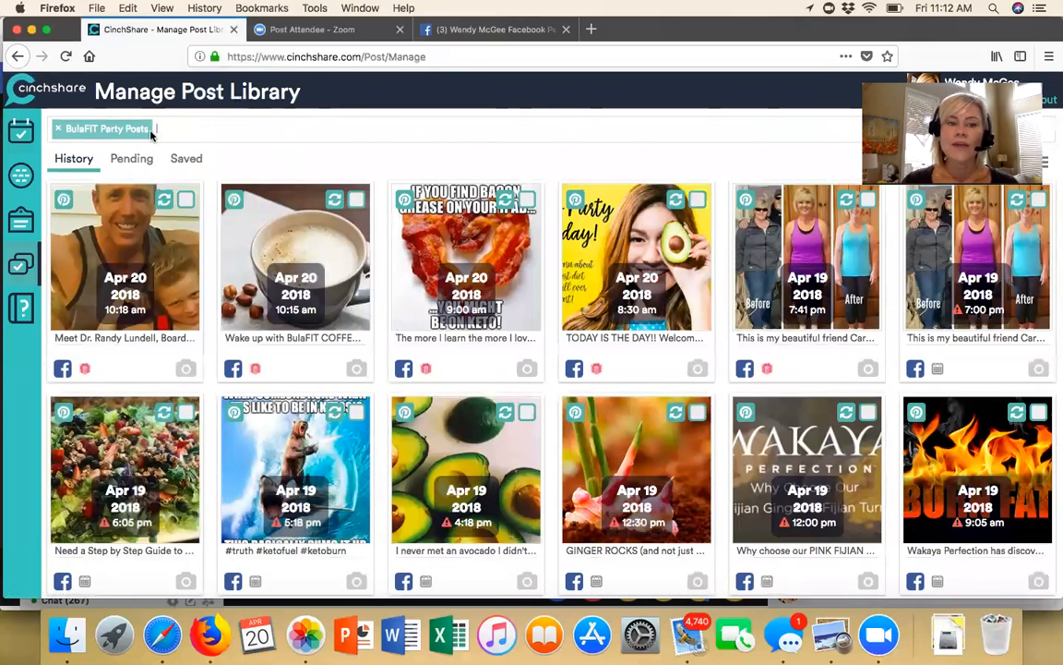
{"action": "left_click", "coordinate": [57, 133]}
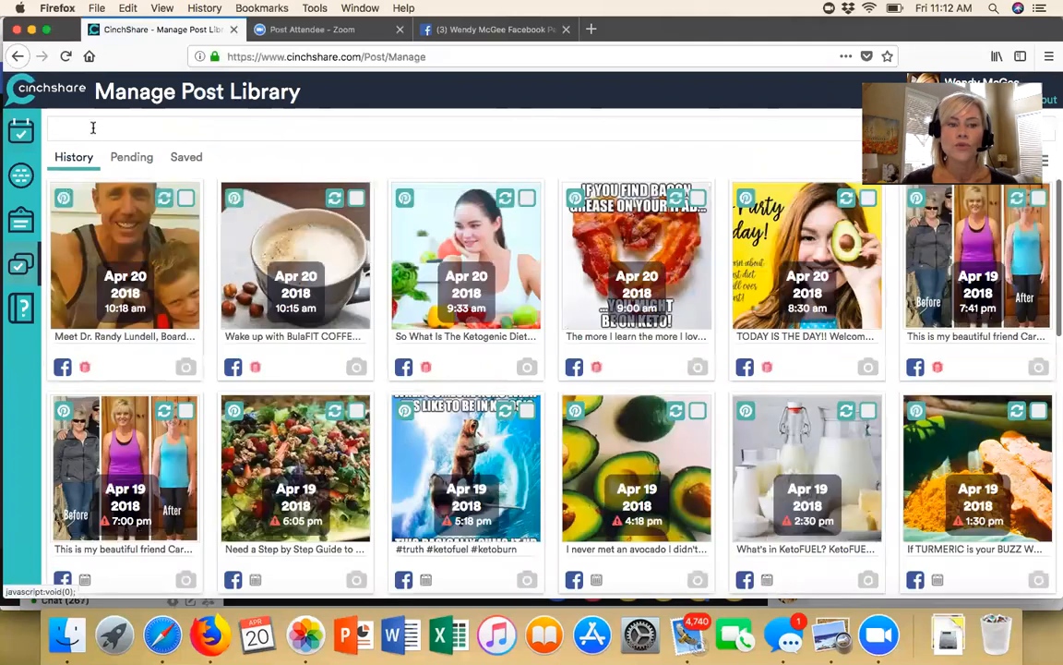
{"action": "left_click", "coordinate": [94, 134]}
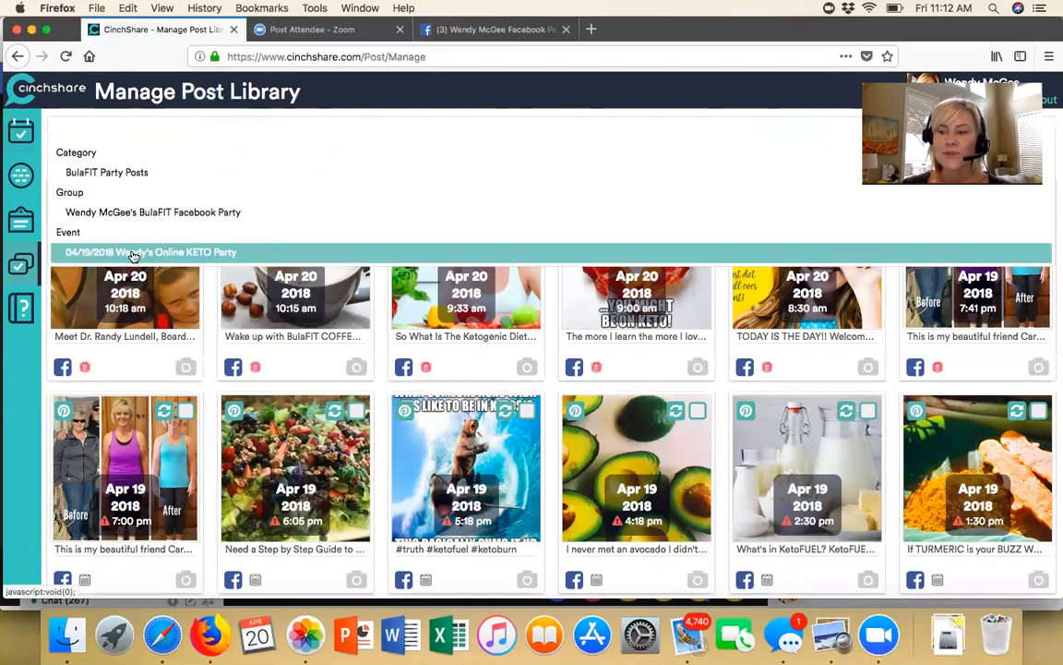
{"action": "left_click", "coordinate": [97, 122]}
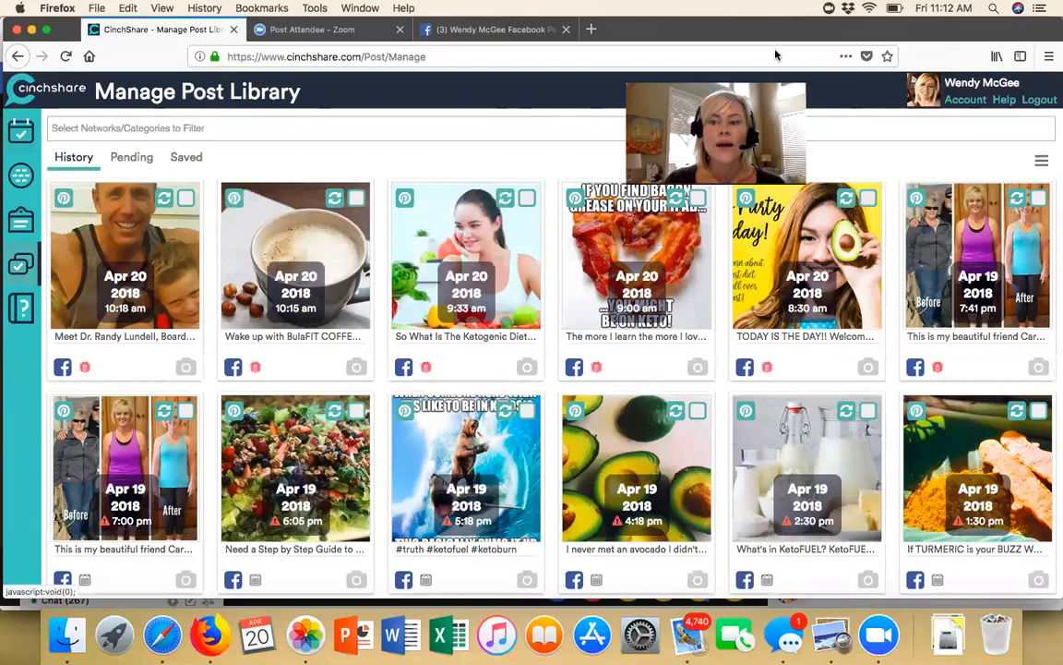
{"action": "left_click", "coordinate": [1042, 162]}
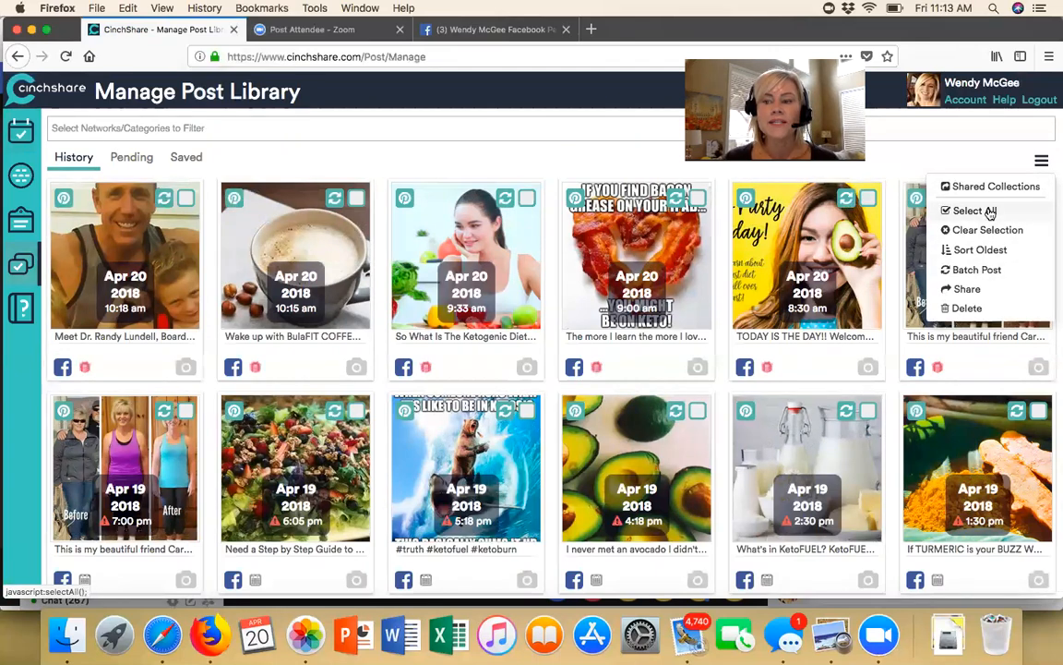
{"action": "left_click", "coordinate": [987, 270]}
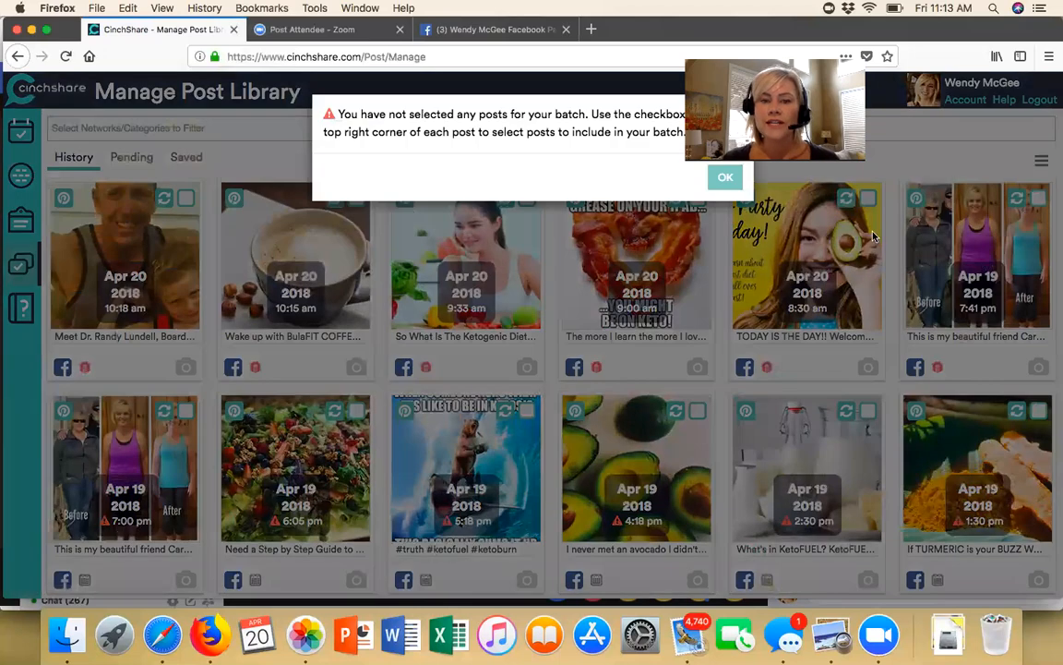
{"action": "left_click", "coordinate": [723, 180]}
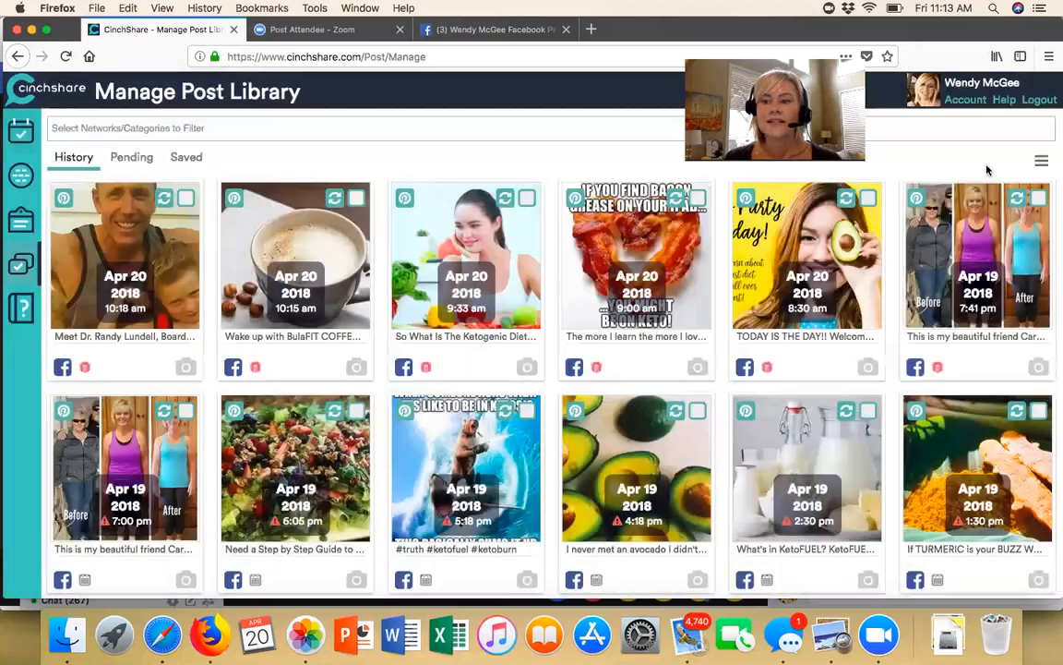
- Select all posts in the library history and start a batch post with them
{"action": "left_click", "coordinate": [1042, 160]}
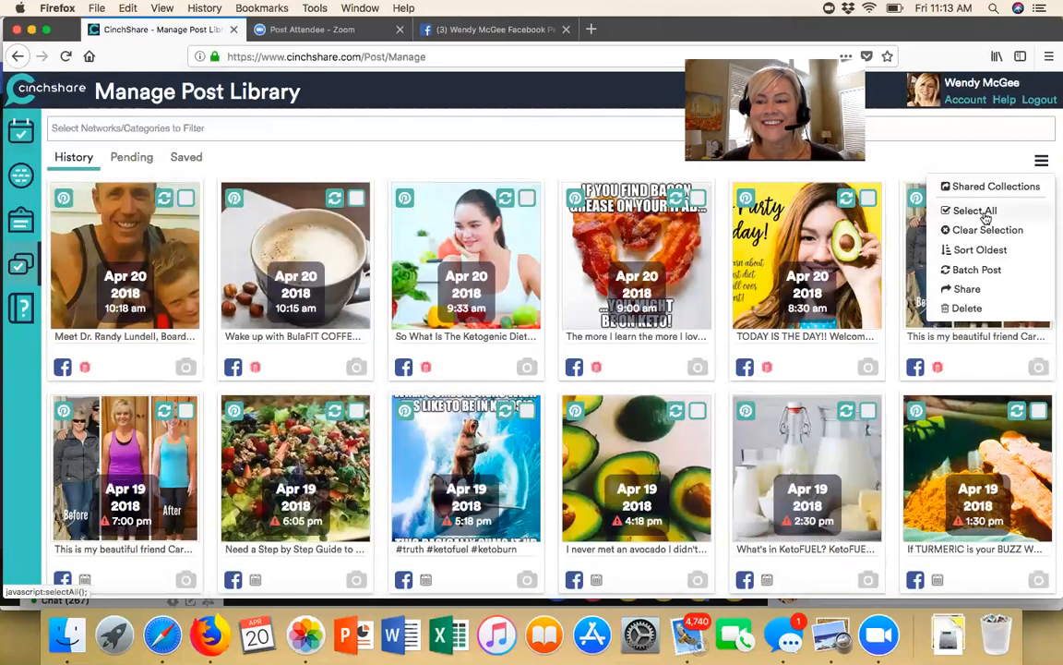
{"action": "left_click", "coordinate": [946, 210]}
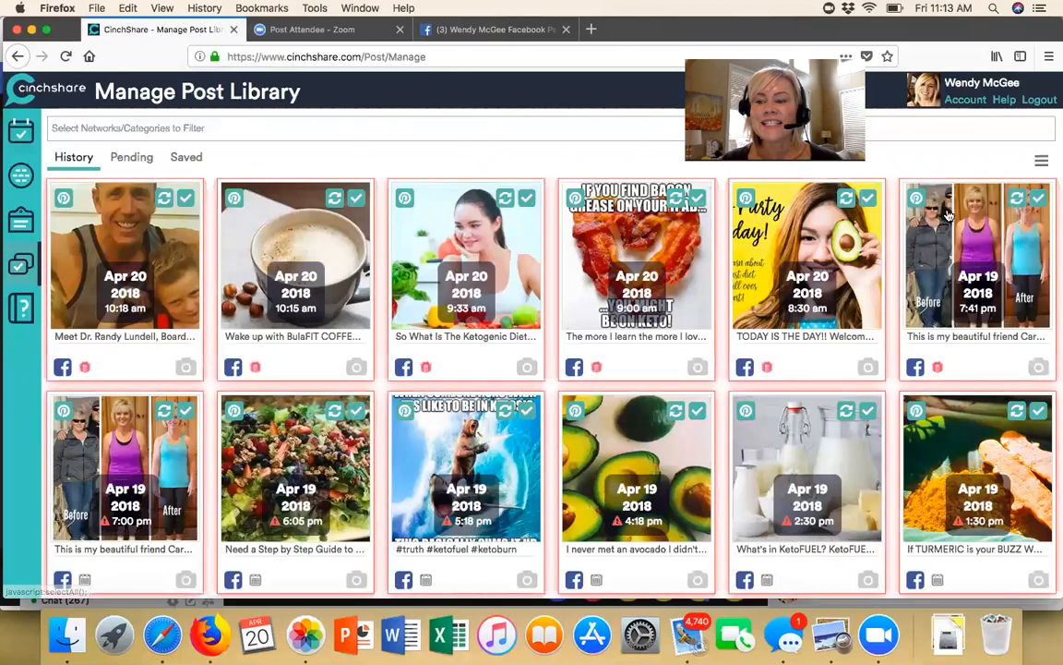
{"action": "left_click", "coordinate": [1042, 161]}
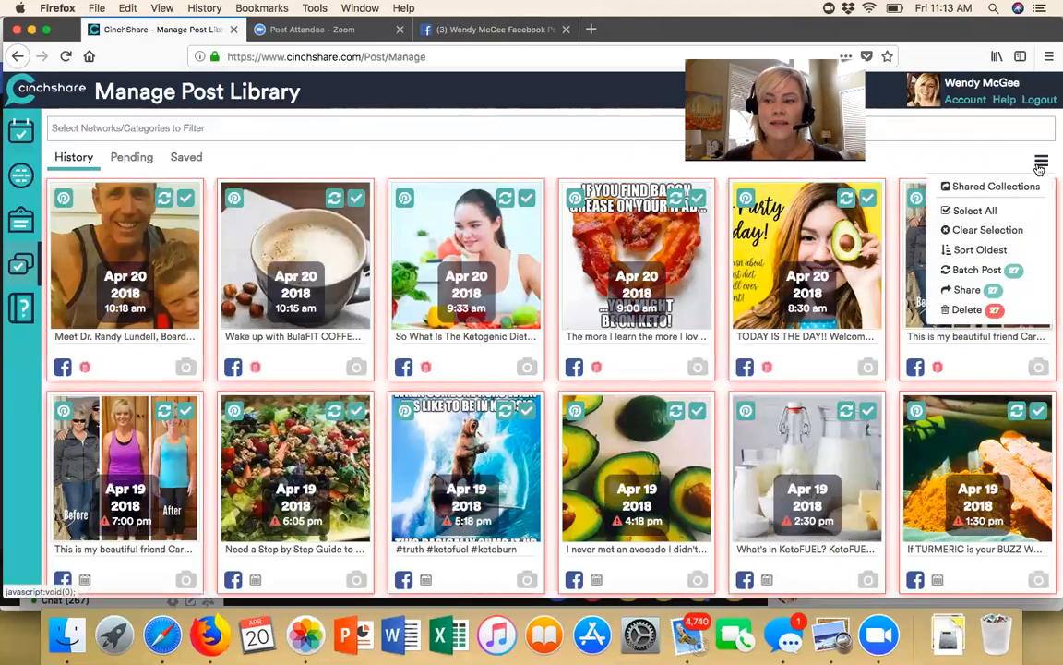
{"action": "left_click", "coordinate": [975, 269]}
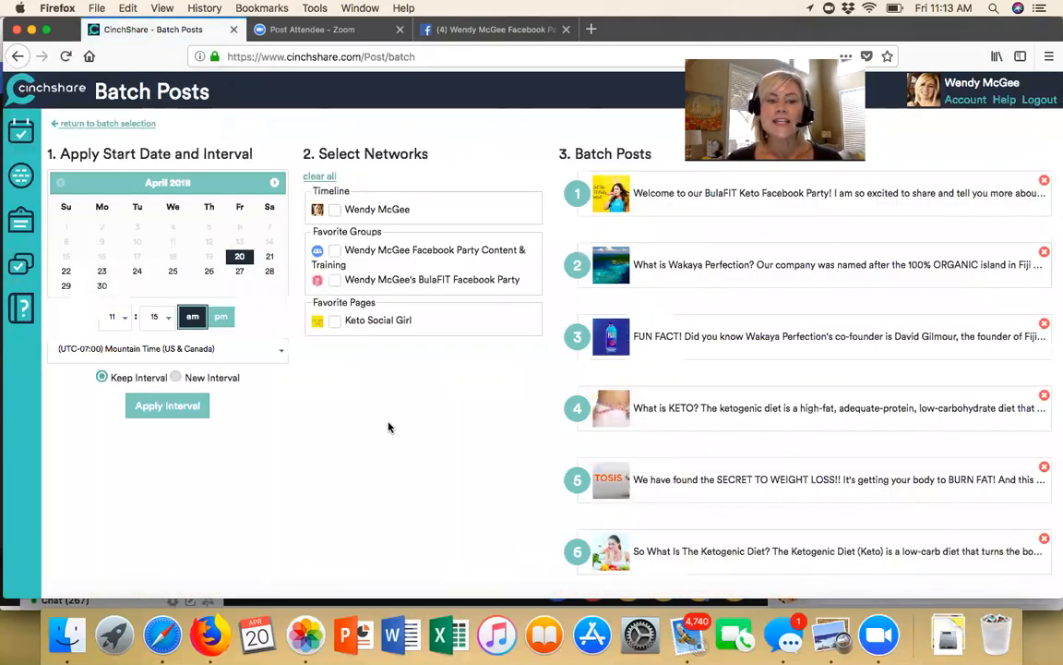
- Set the batch's start date to April 27, 2018 and its start time to 9:00 am
{"action": "left_click", "coordinate": [240, 274]}
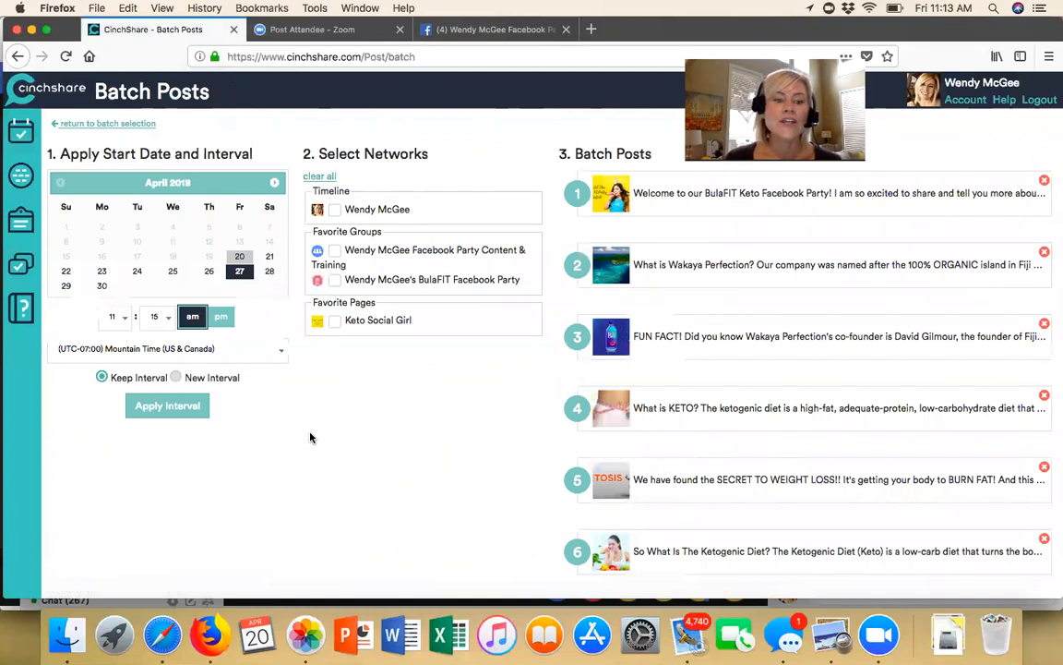
{"action": "left_click", "coordinate": [125, 317]}
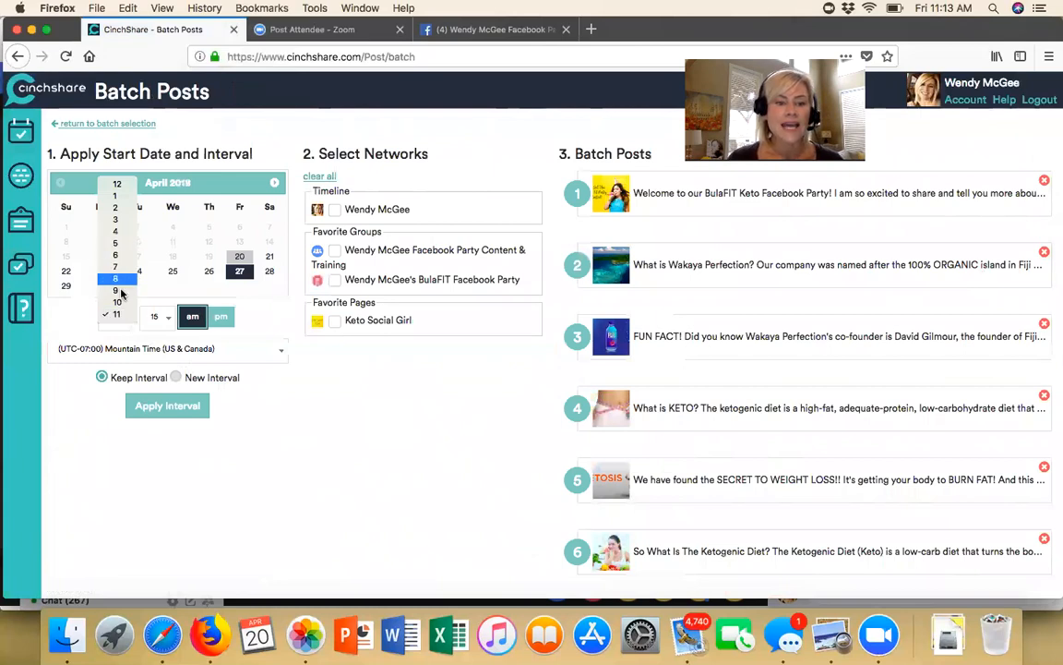
{"action": "left_click", "coordinate": [118, 290]}
{"action": "left_click", "coordinate": [161, 317]}
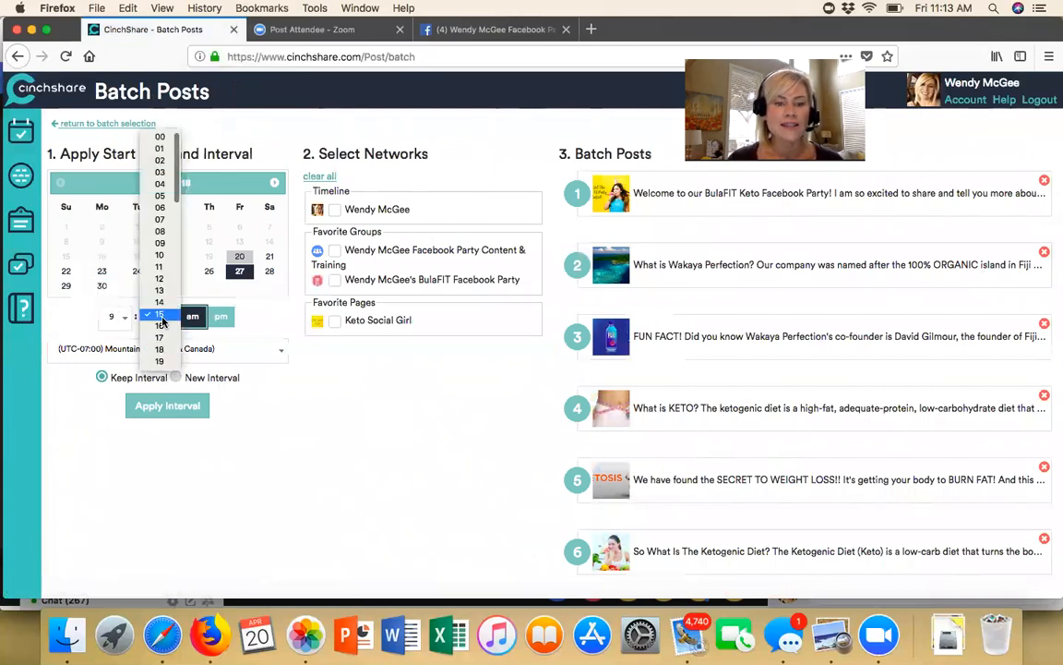
{"action": "left_click", "coordinate": [160, 137]}
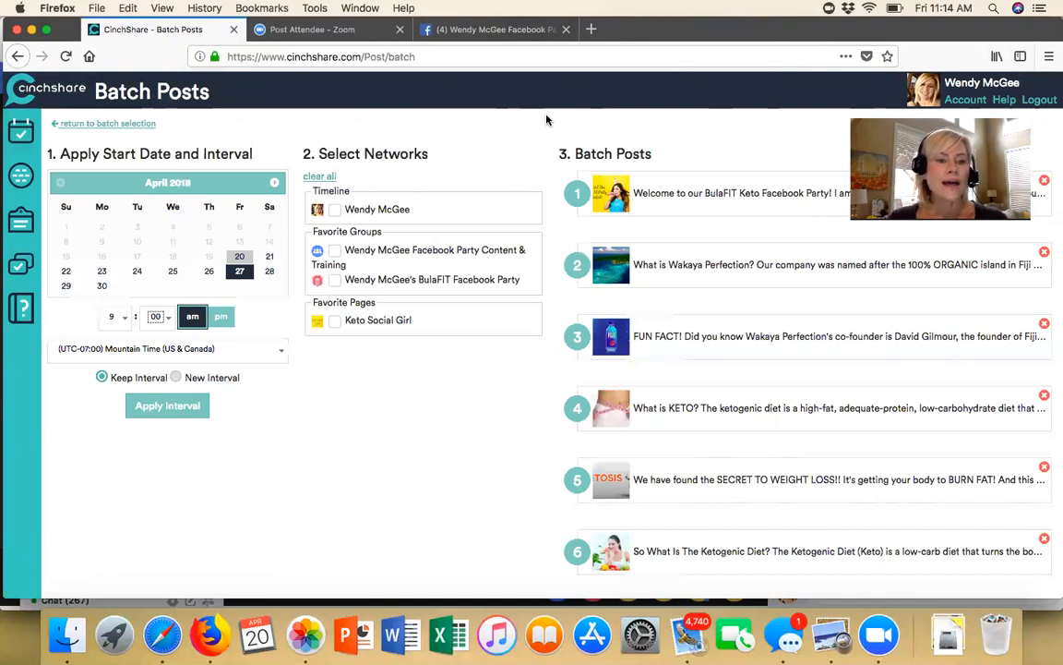
- Leave the batch setup and open the page for scheduling a single post
{"action": "left_click", "coordinate": [19, 133]}
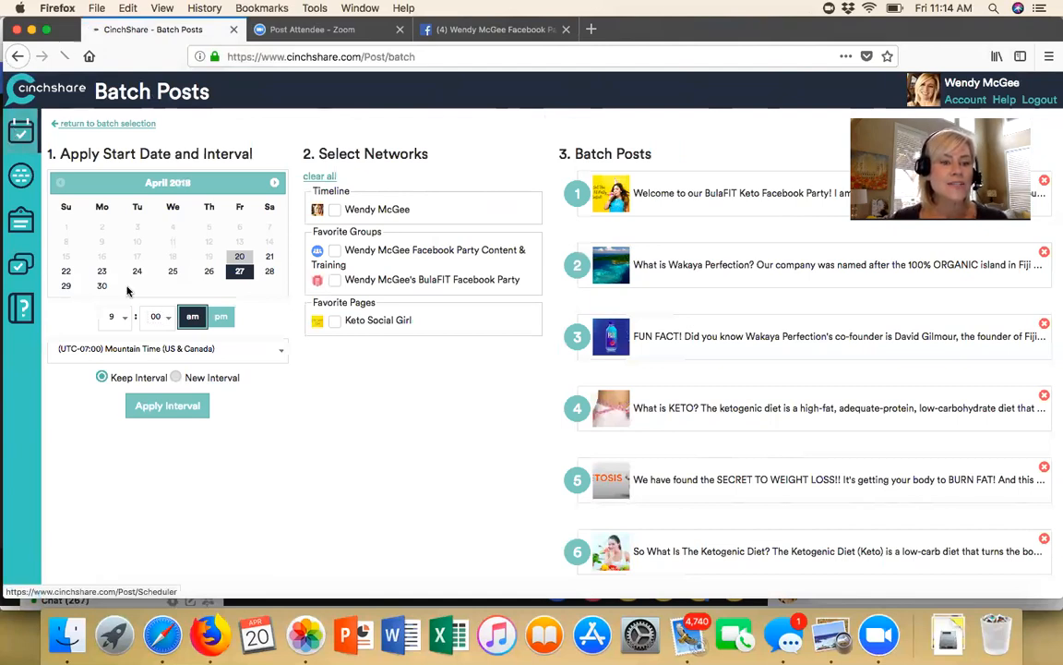